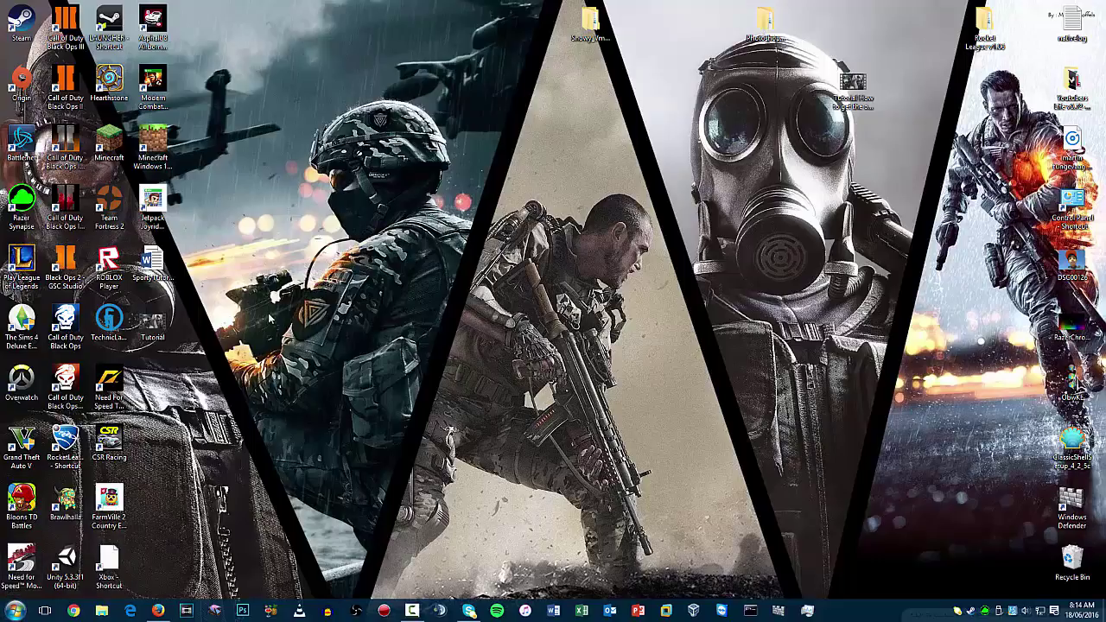
Launch Settings from a Start menu search and go to Personalization's Themes page
left_click(15, 610)
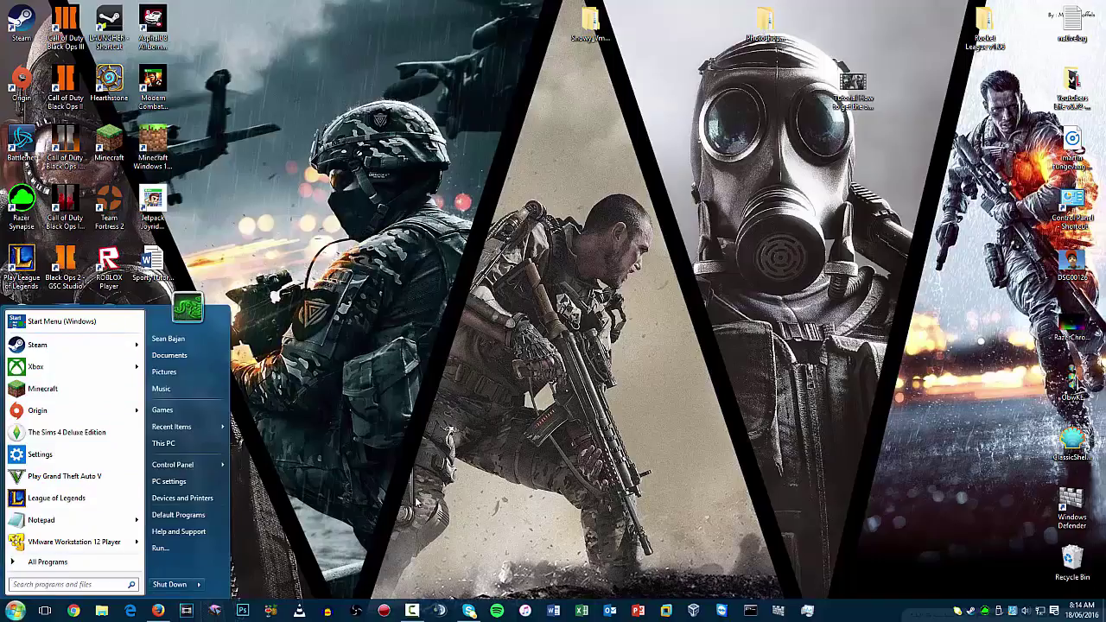
type("setting")
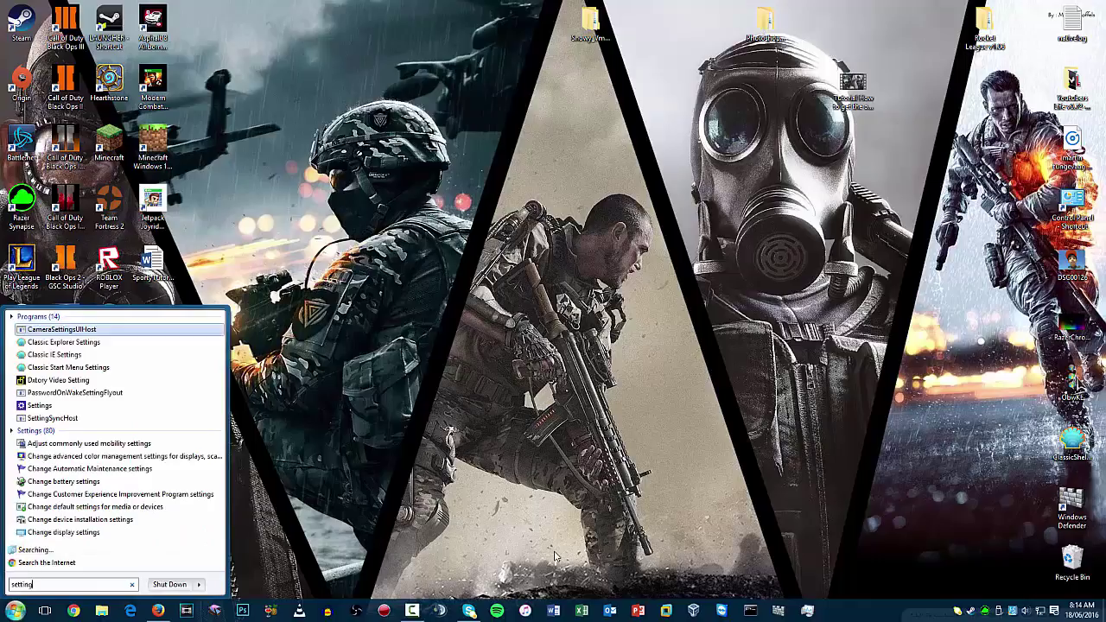
type("s")
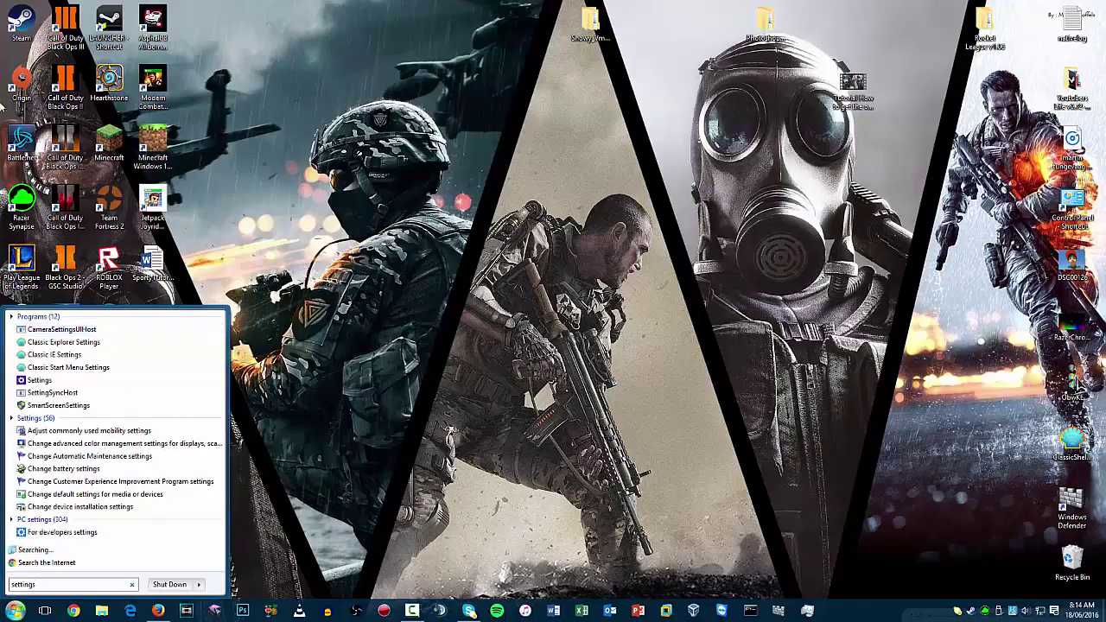
left_click(76, 384)
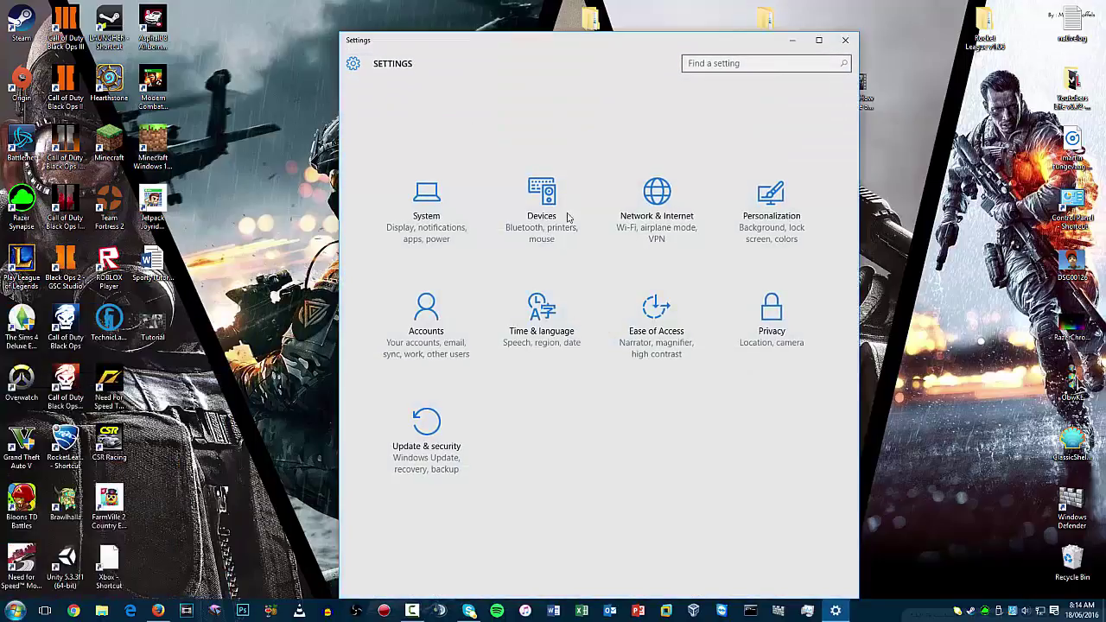
left_click(805, 217)
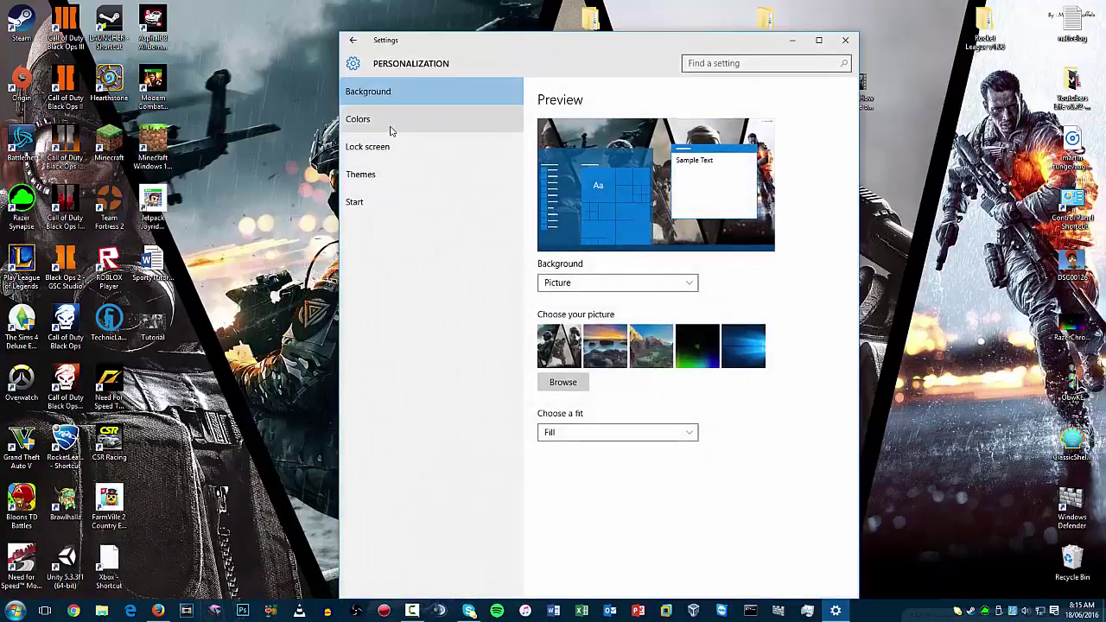
left_click(385, 173)
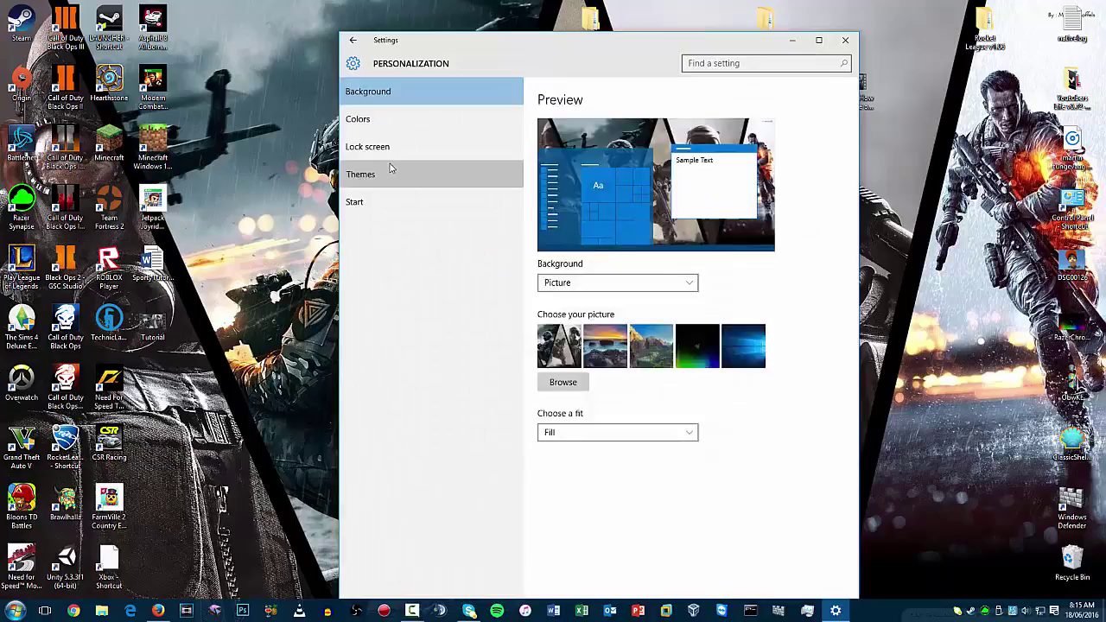
Follow Theme settings to the Control Panel home and close the Settings app
left_click(572, 127)
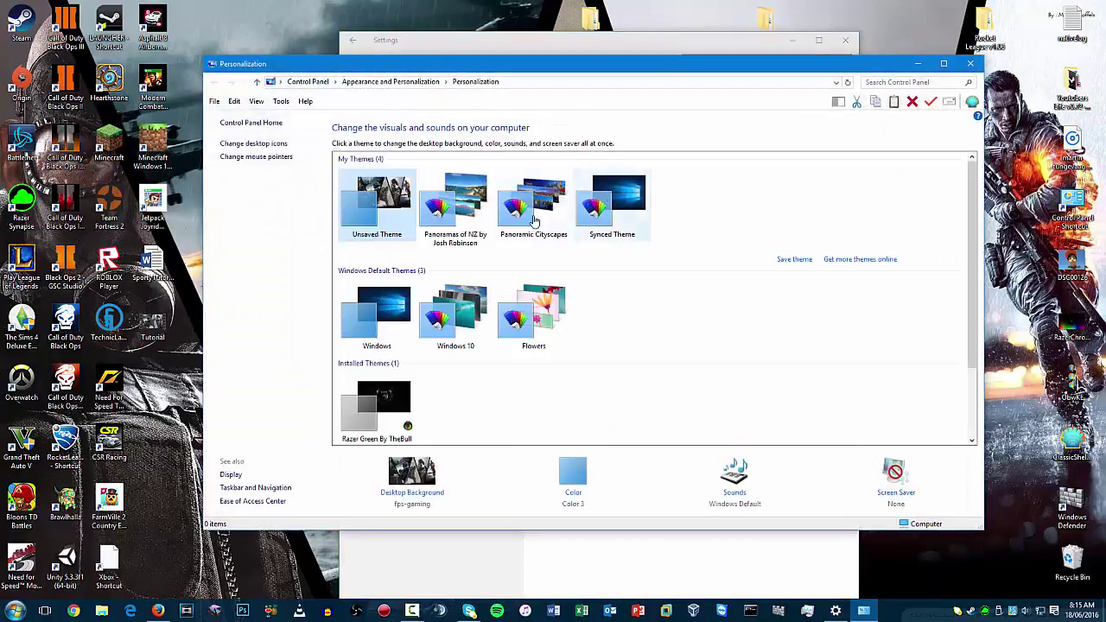
left_click(310, 82)
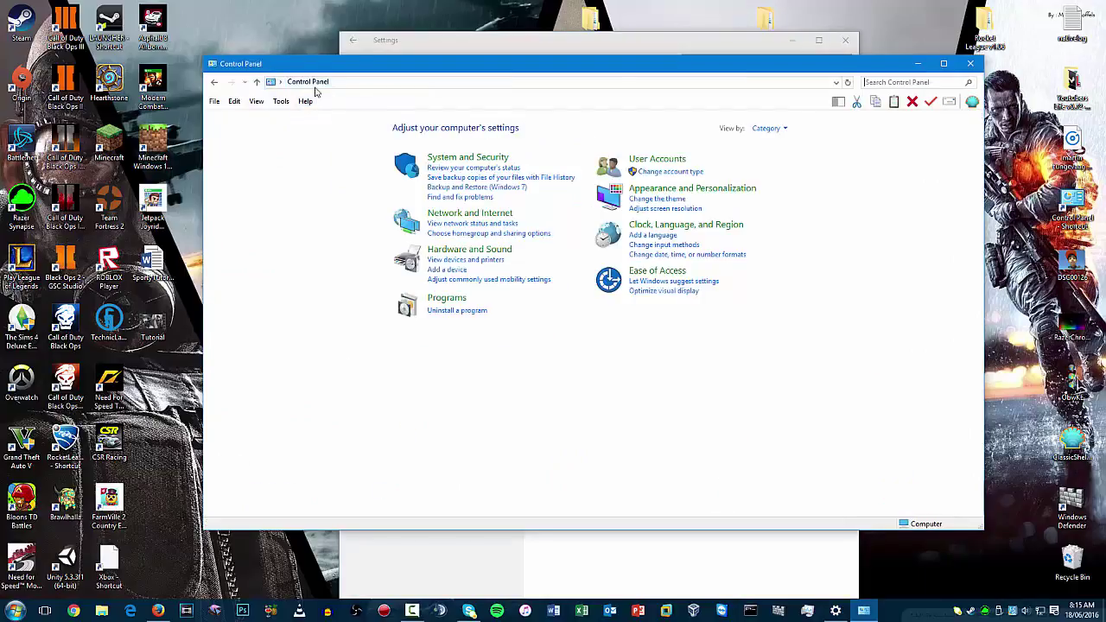
left_click(846, 39)
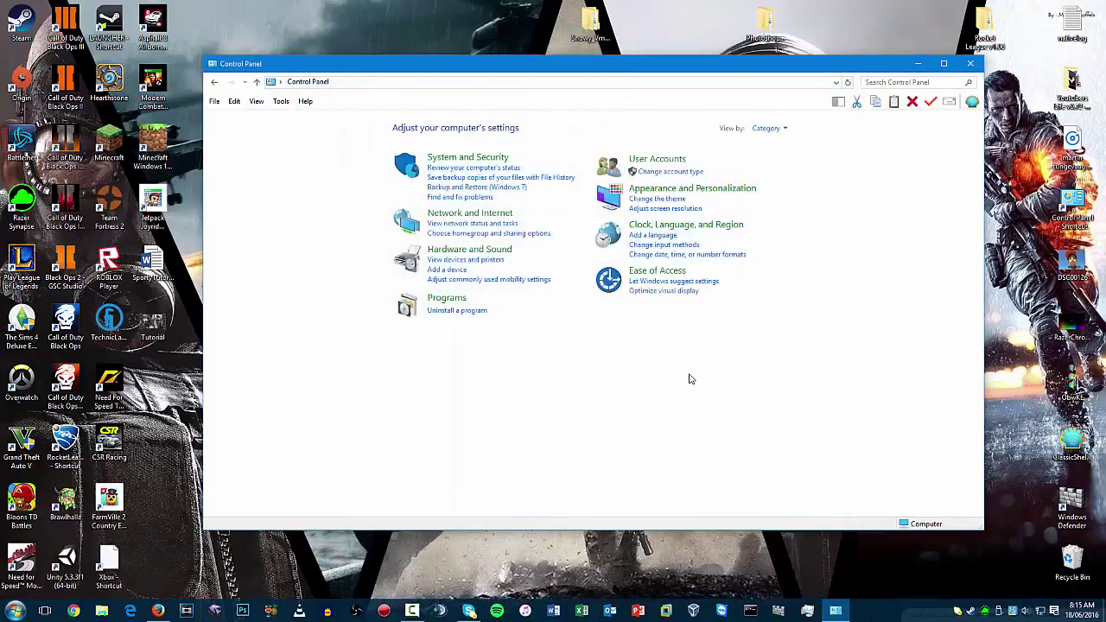
View Control Panel as large icons, open Mouse on its Pointers tab, and close Control Panel
left_click(767, 128)
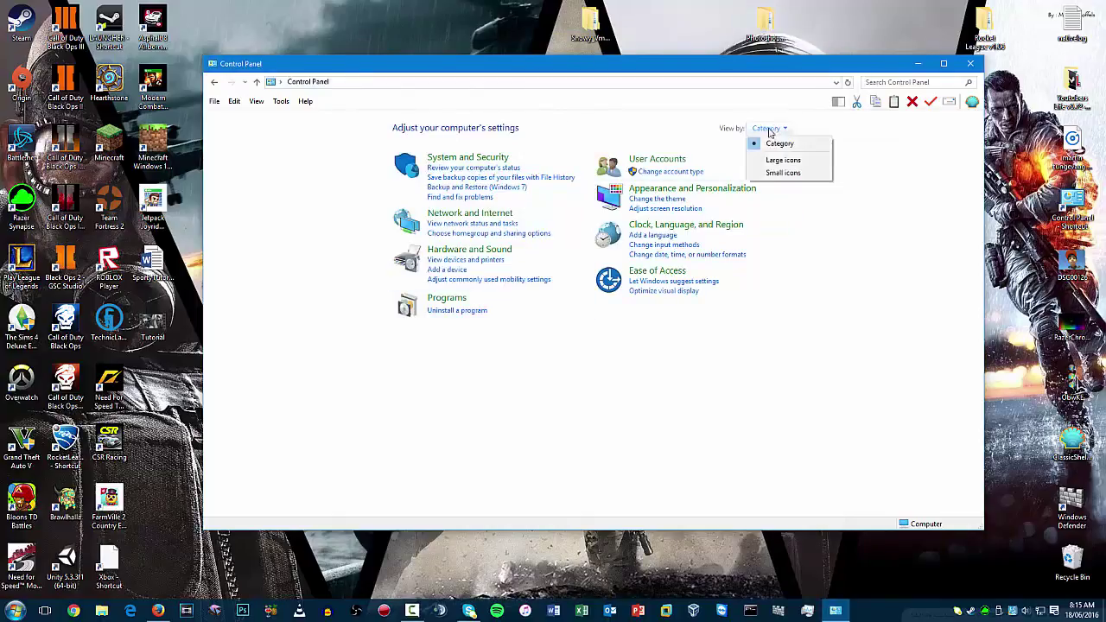
left_click(779, 159)
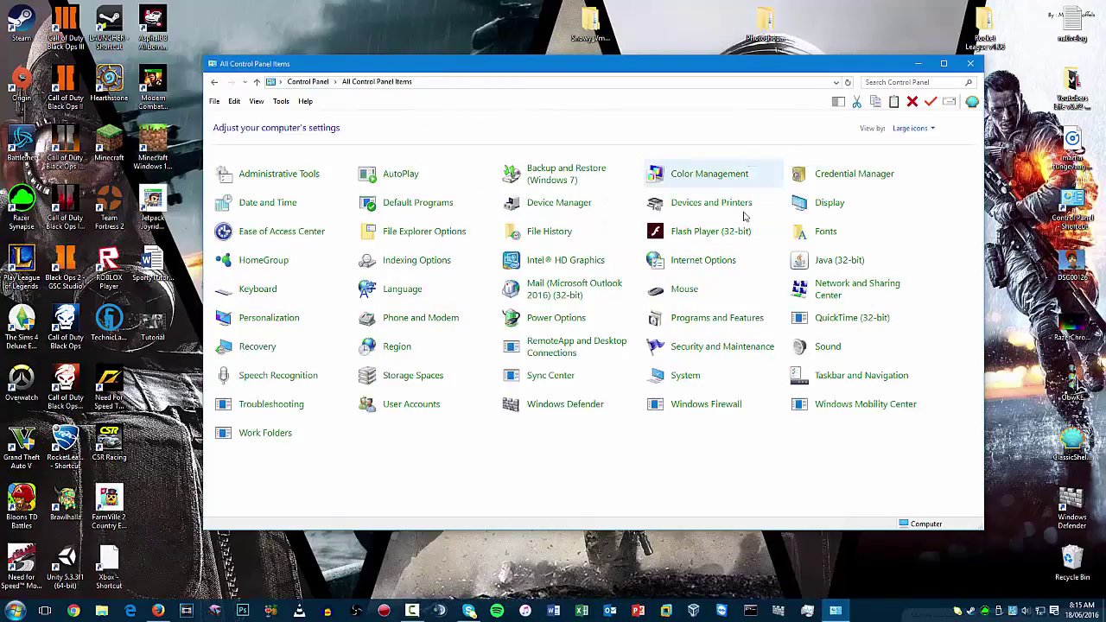
left_click(683, 290)
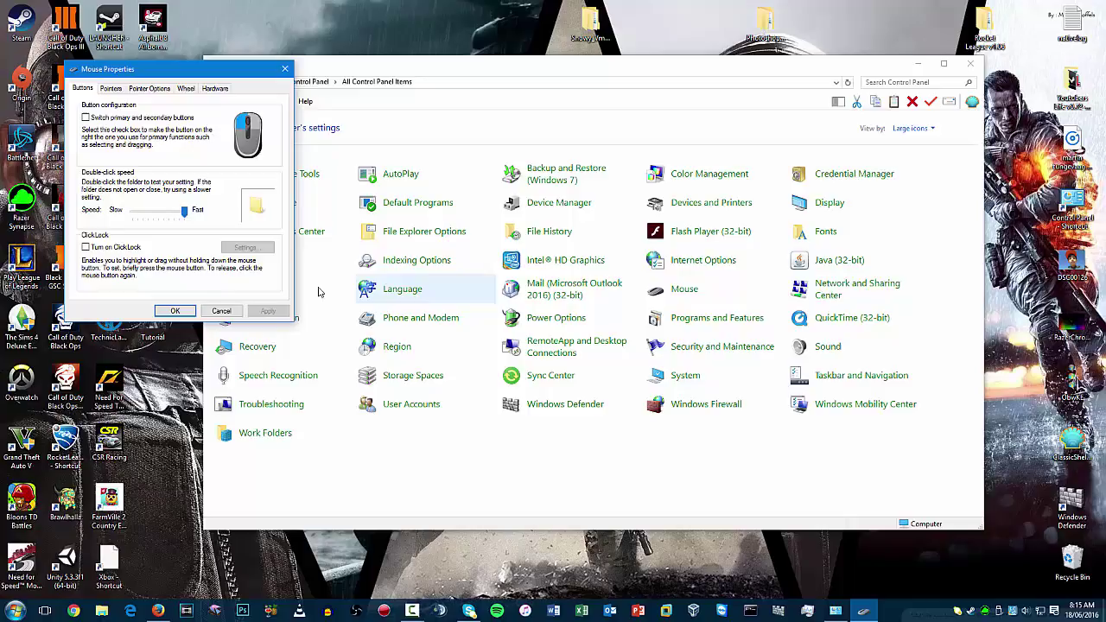
left_click(110, 89)
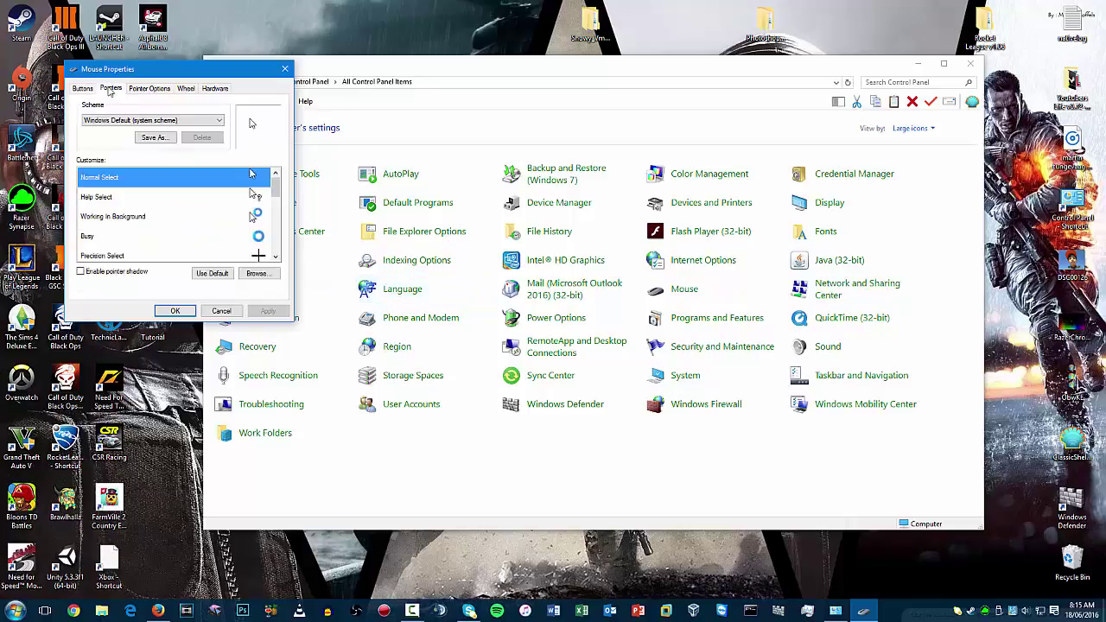
left_click(970, 63)
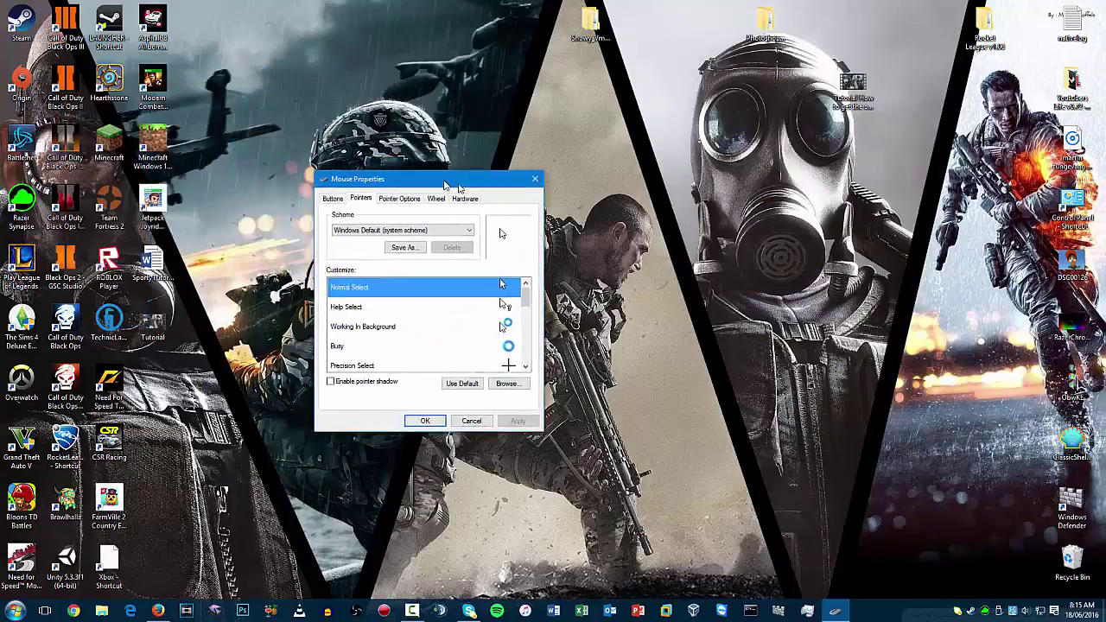
Centre the Mouse Properties dialog and try out the (None) and Magnified pointer schemes
left_click_drag(196, 78, 488, 204)
left_click(500, 248)
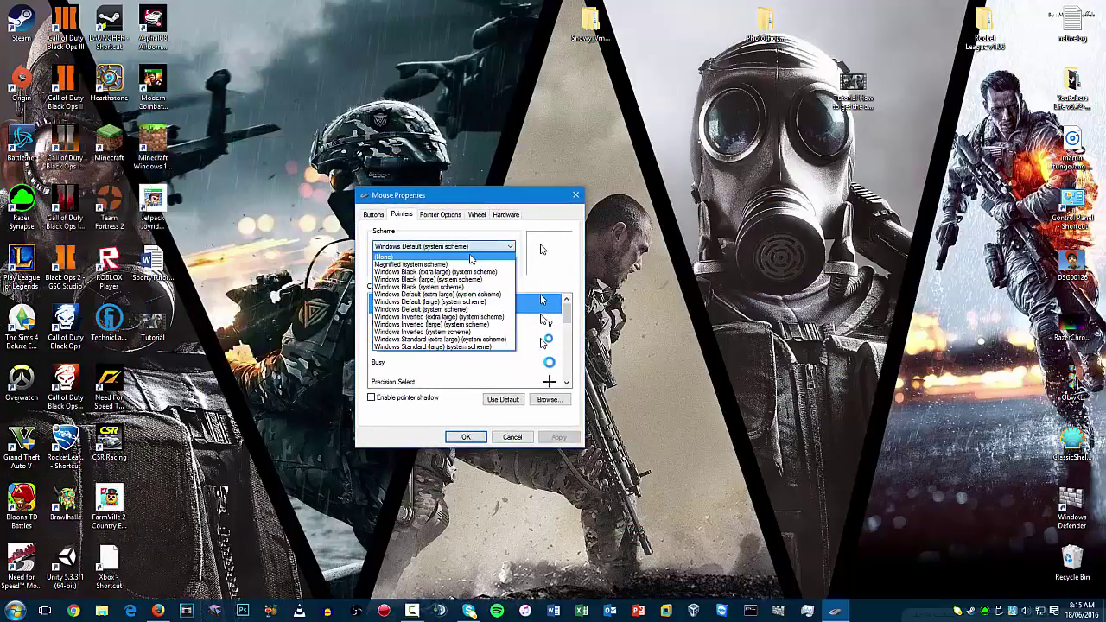
left_click(474, 256)
left_click(550, 441)
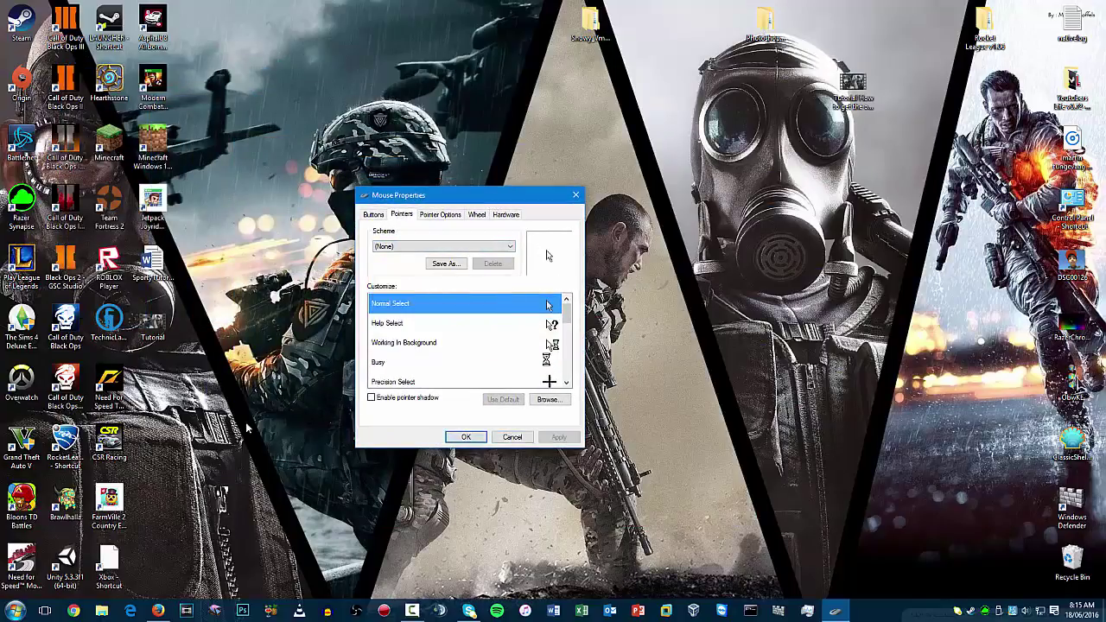
left_click(15, 611)
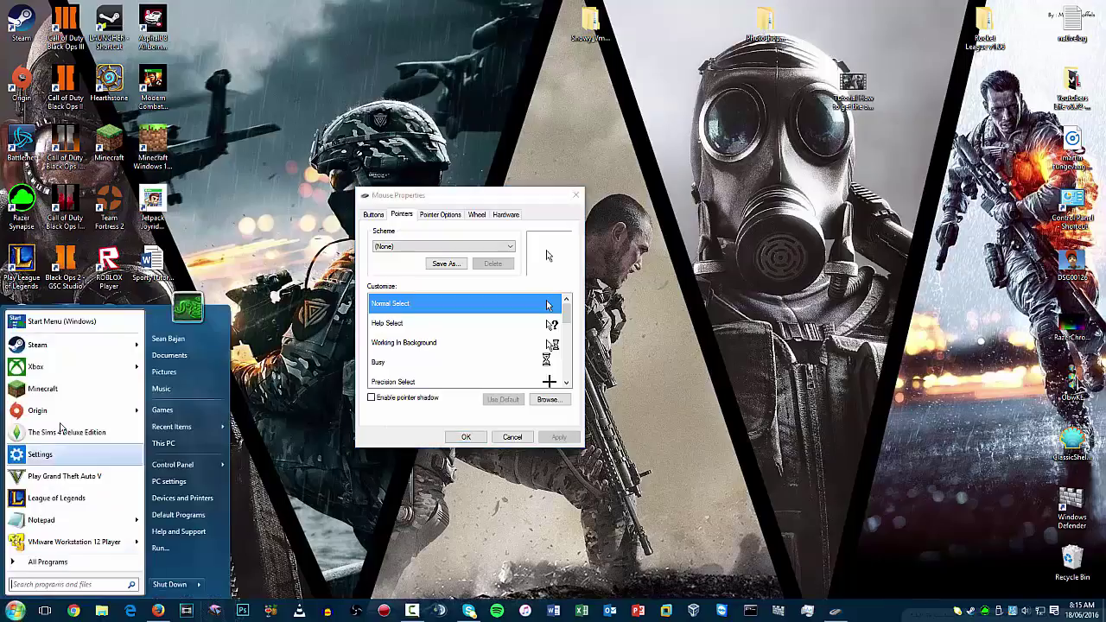
left_click(22, 605)
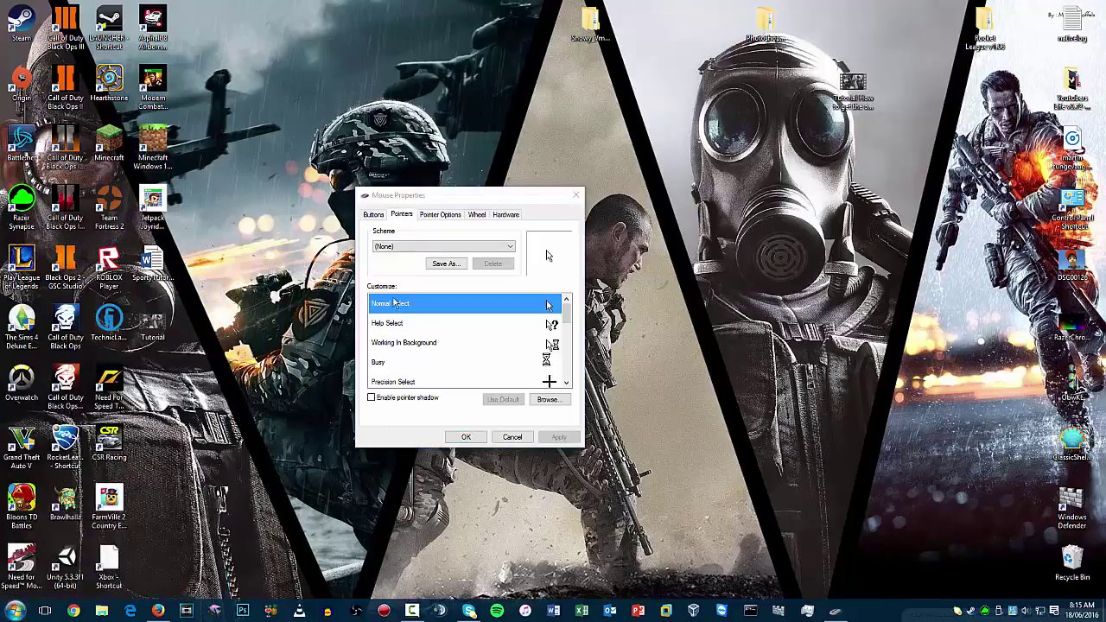
left_click(423, 248)
left_click(412, 264)
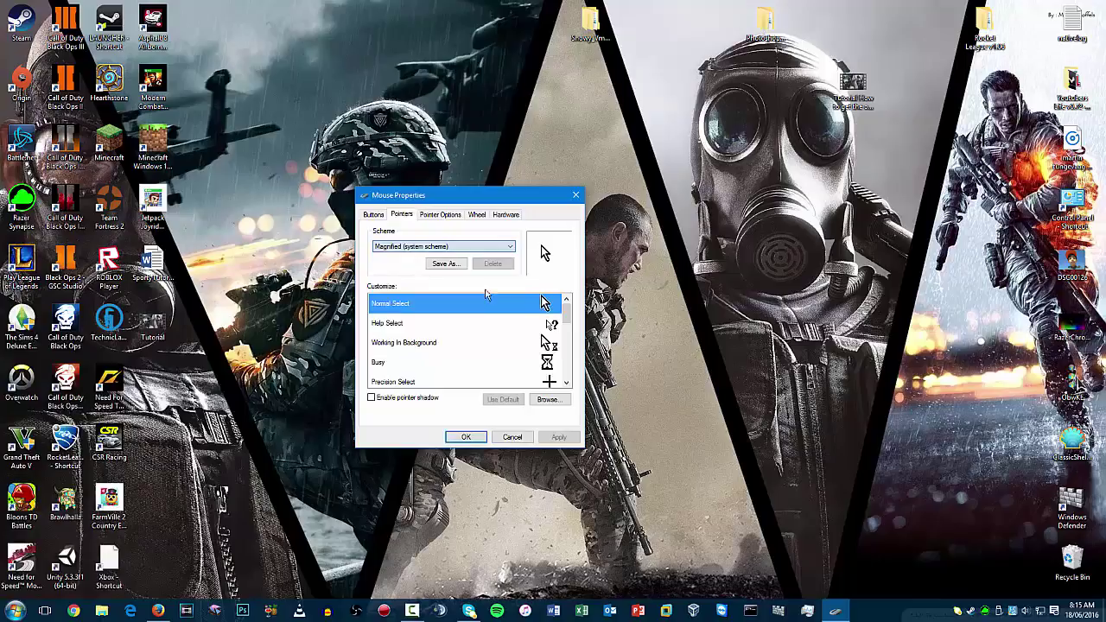
left_click(560, 437)
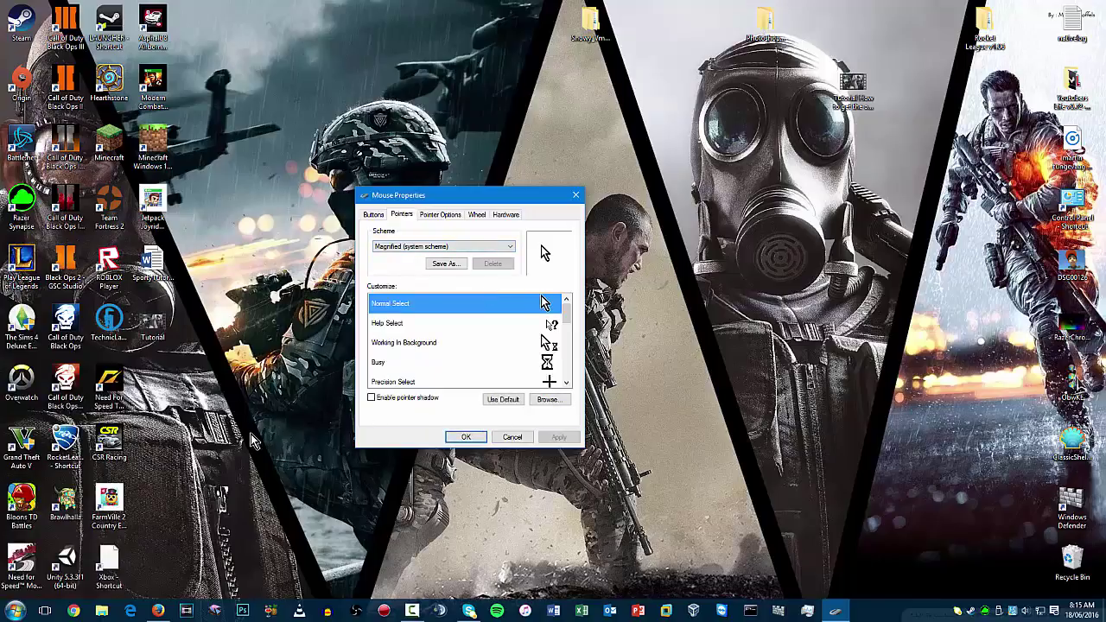
left_click_drag(255, 442, 245, 402)
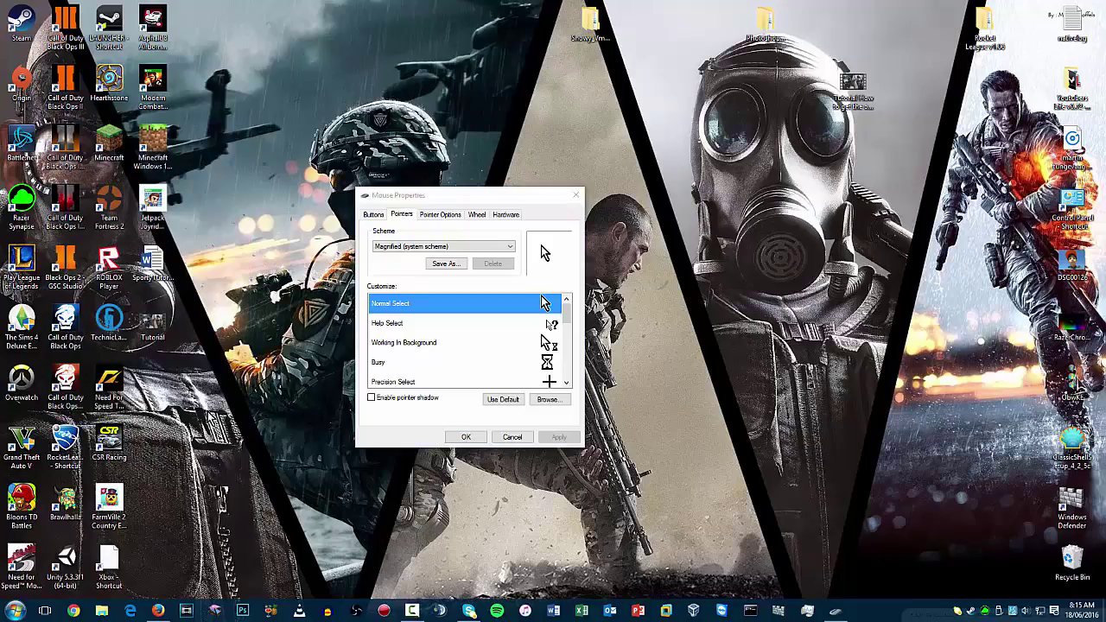
Apply the Windows Black pointer scheme in normal, large and extra large sizes
left_click(437, 247)
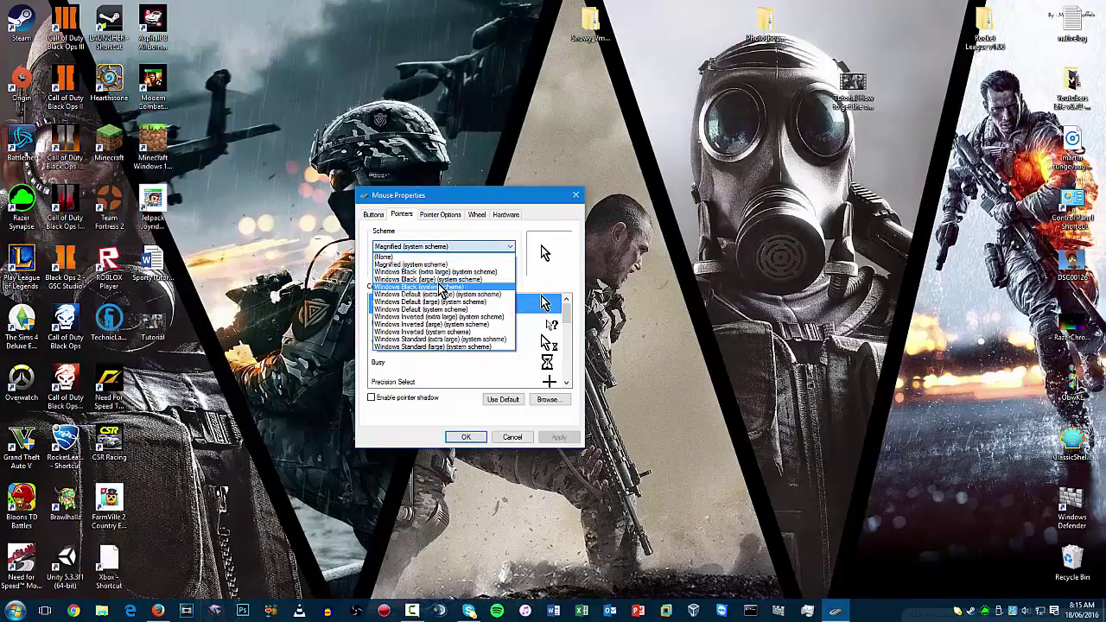
left_click(429, 286)
left_click(558, 436)
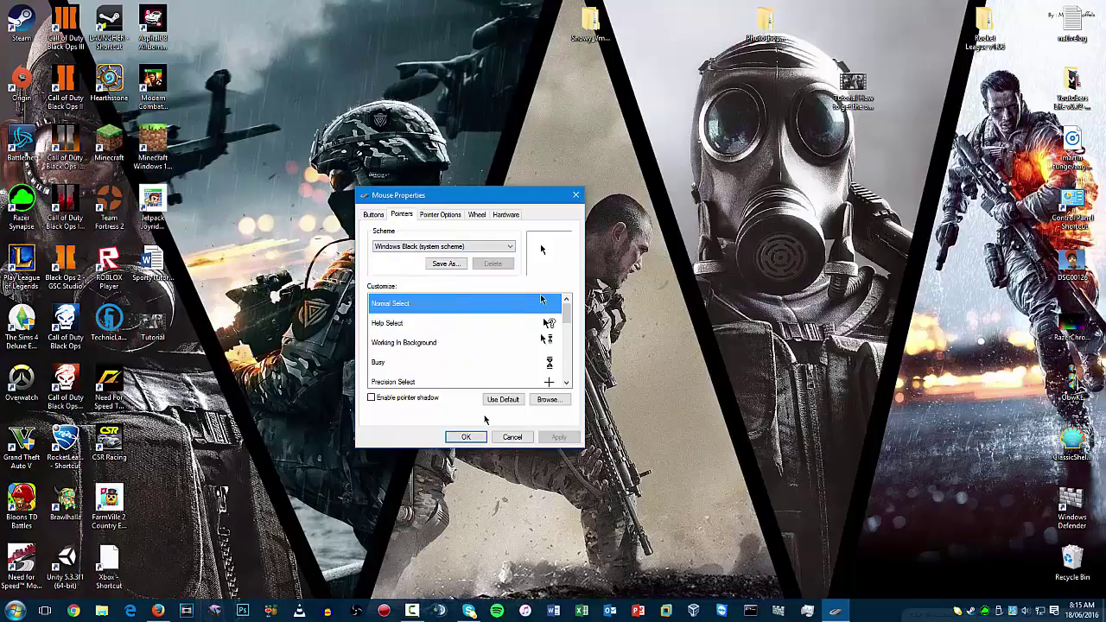
left_click(420, 247)
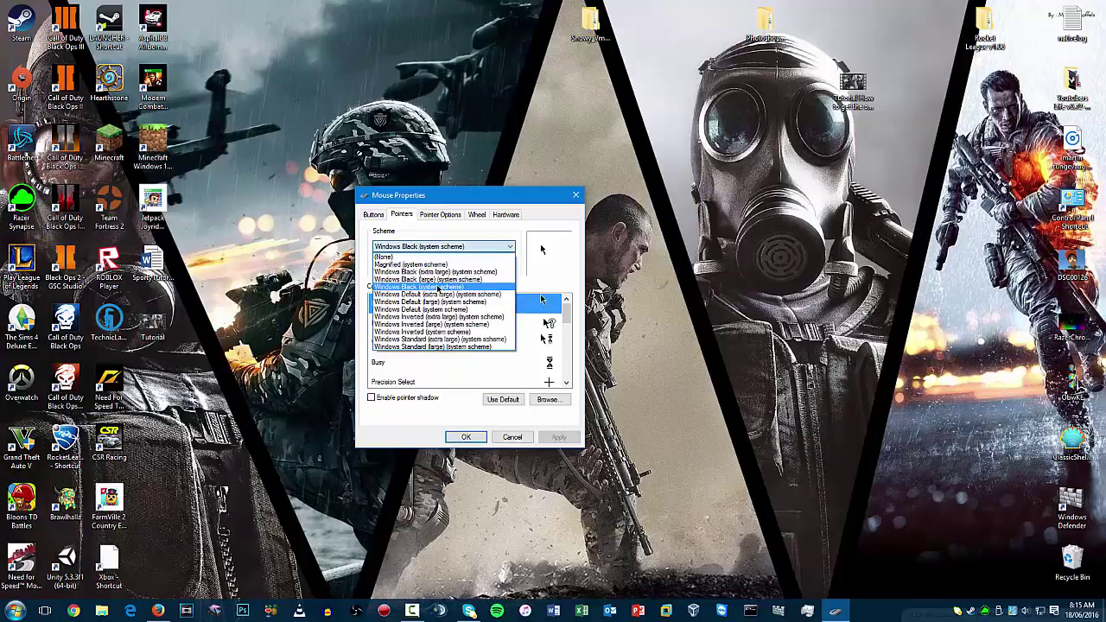
left_click(432, 279)
left_click(558, 437)
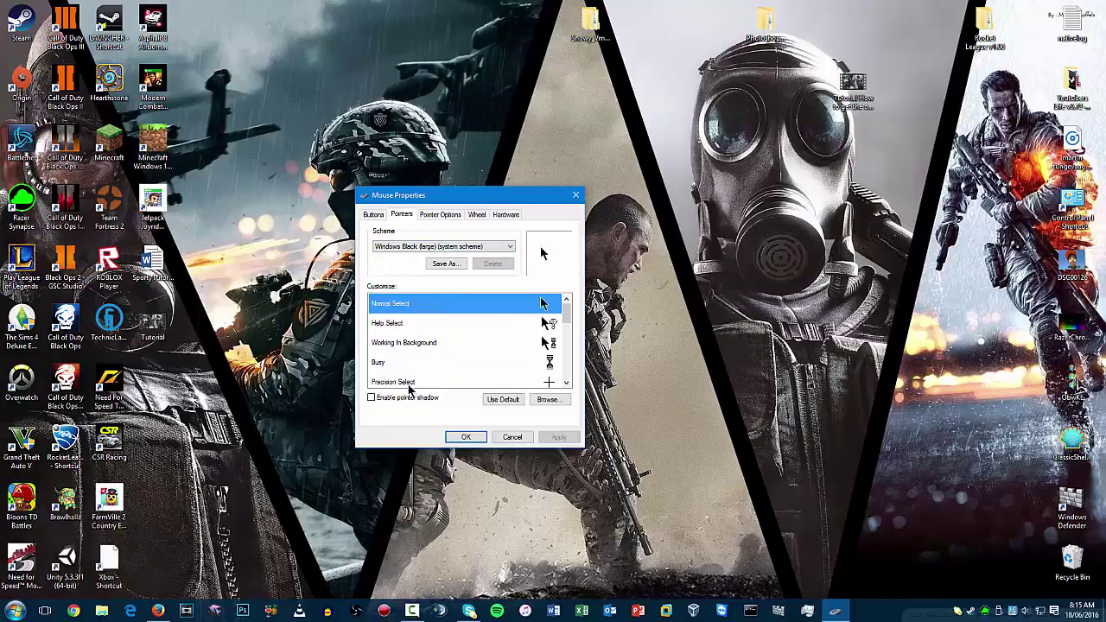
left_click(429, 247)
left_click(430, 271)
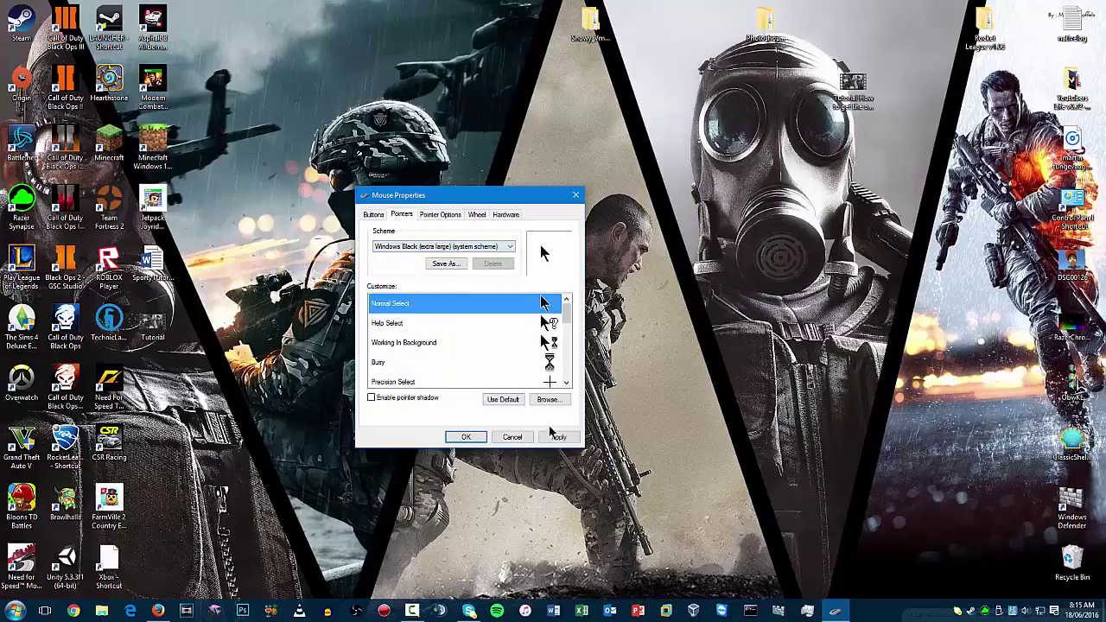
left_click(560, 436)
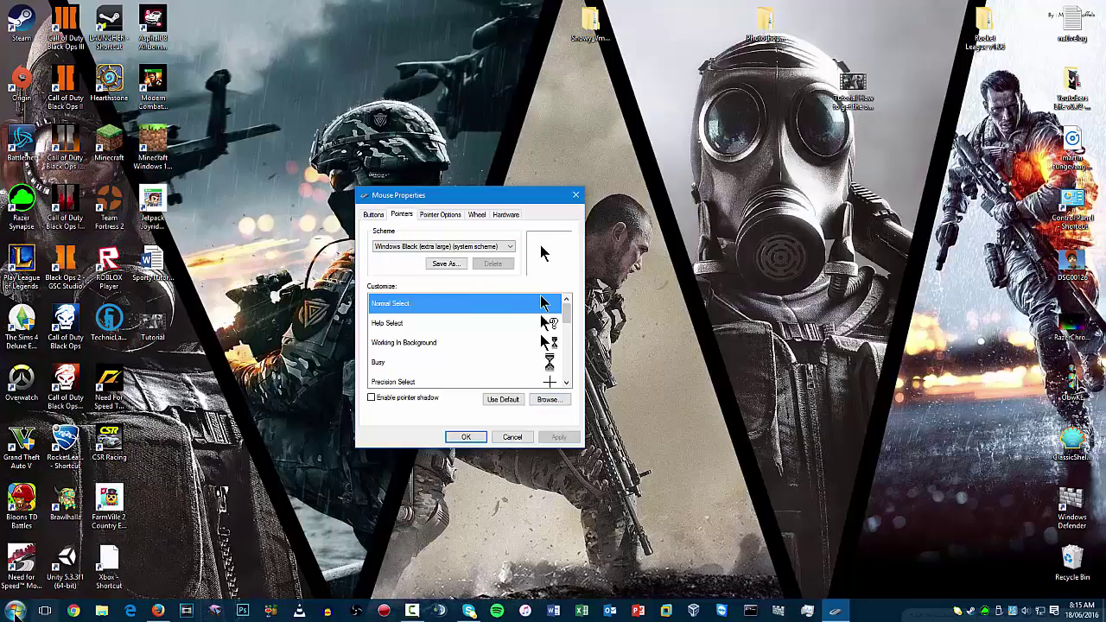
Apply the Windows Default pointer scheme in extra large, large and system sizes
left_click(16, 610)
left_click(445, 248)
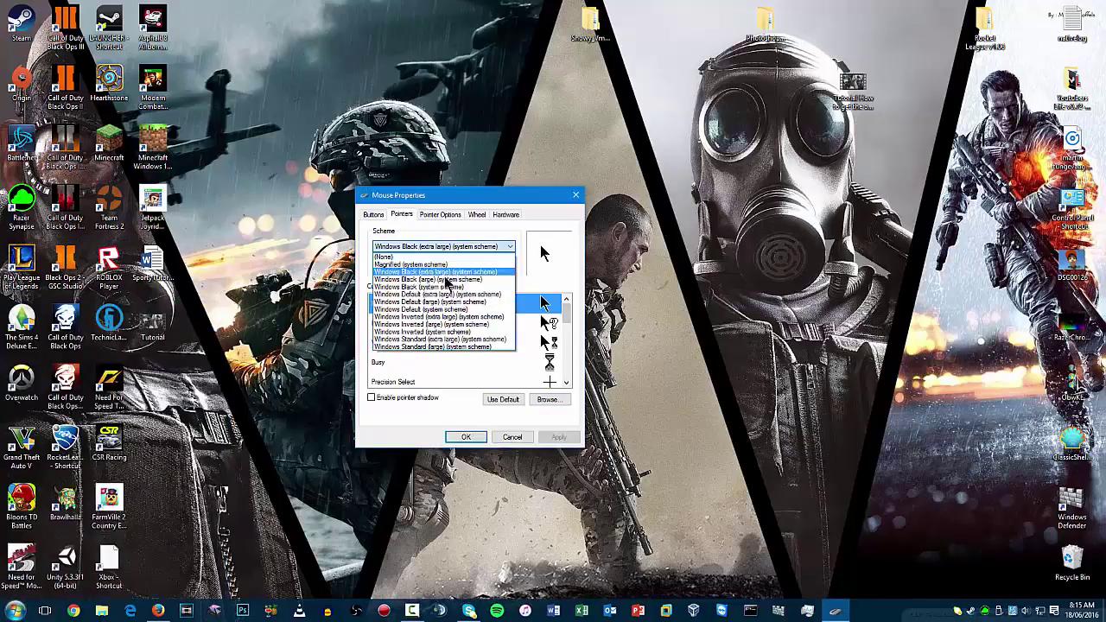
left_click(442, 298)
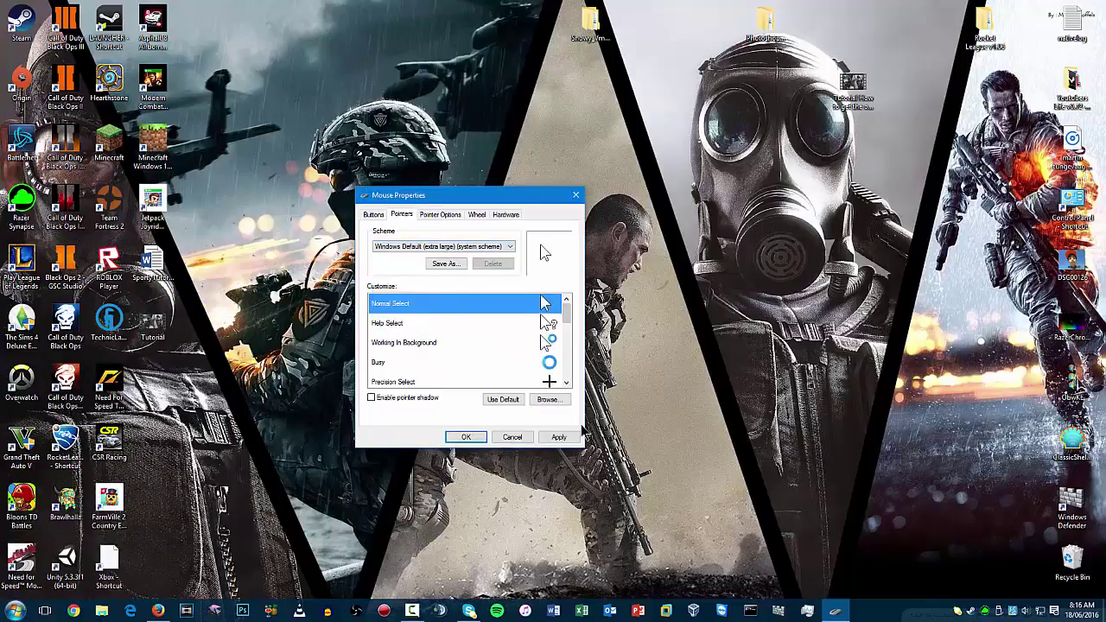
left_click(559, 436)
left_click(488, 247)
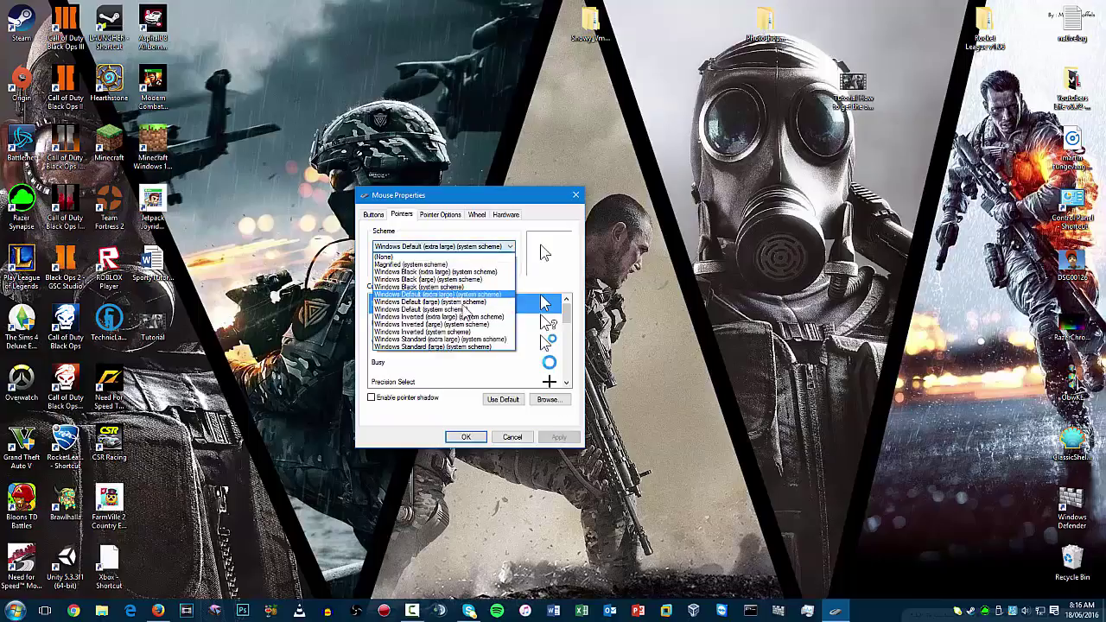
left_click(441, 308)
left_click(559, 436)
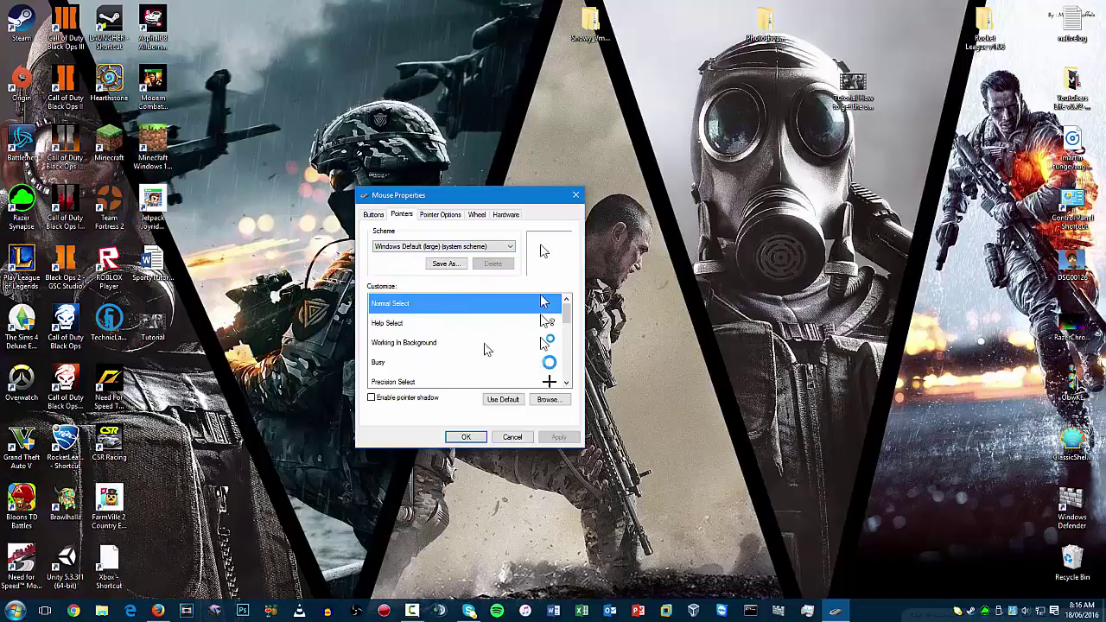
left_click(440, 247)
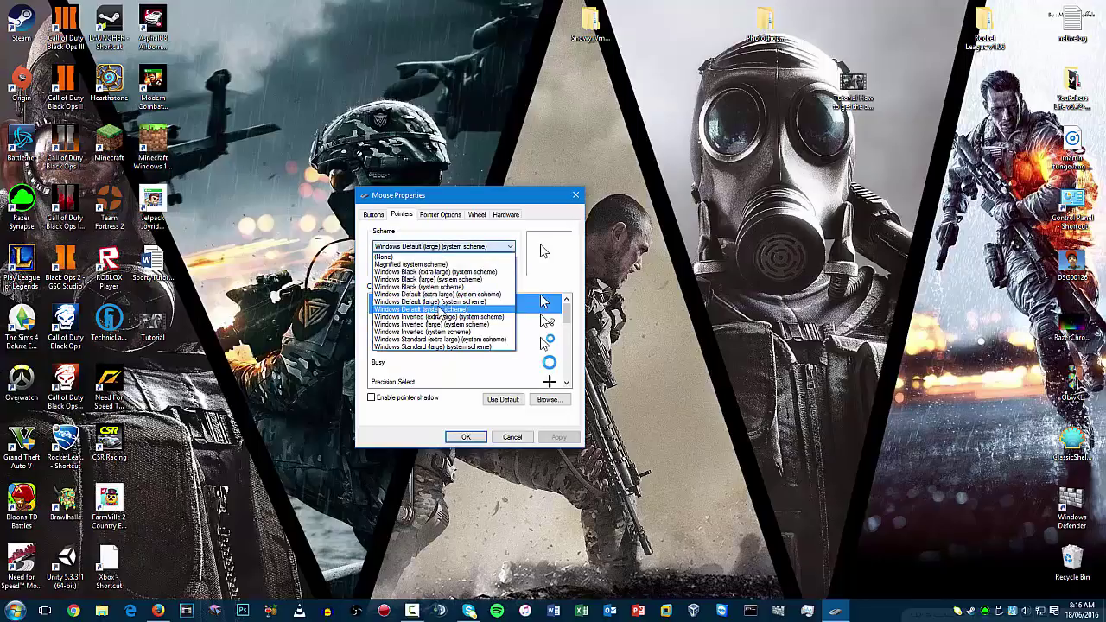
left_click(441, 318)
left_click(560, 435)
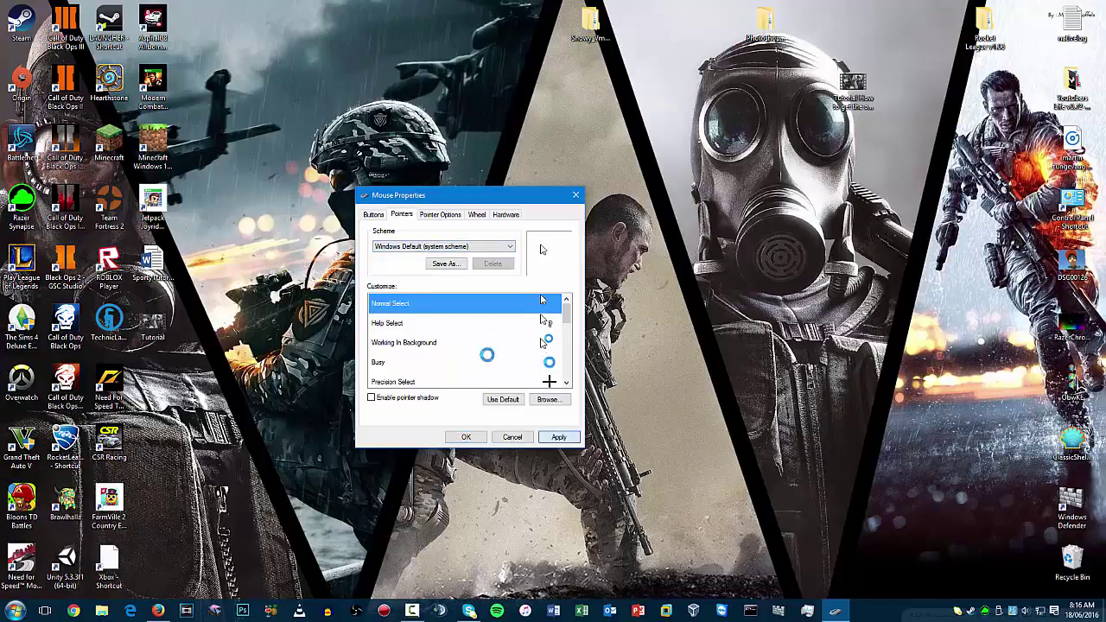
Apply the Windows Inverted (large) pointer scheme
left_click(447, 248)
left_click(445, 324)
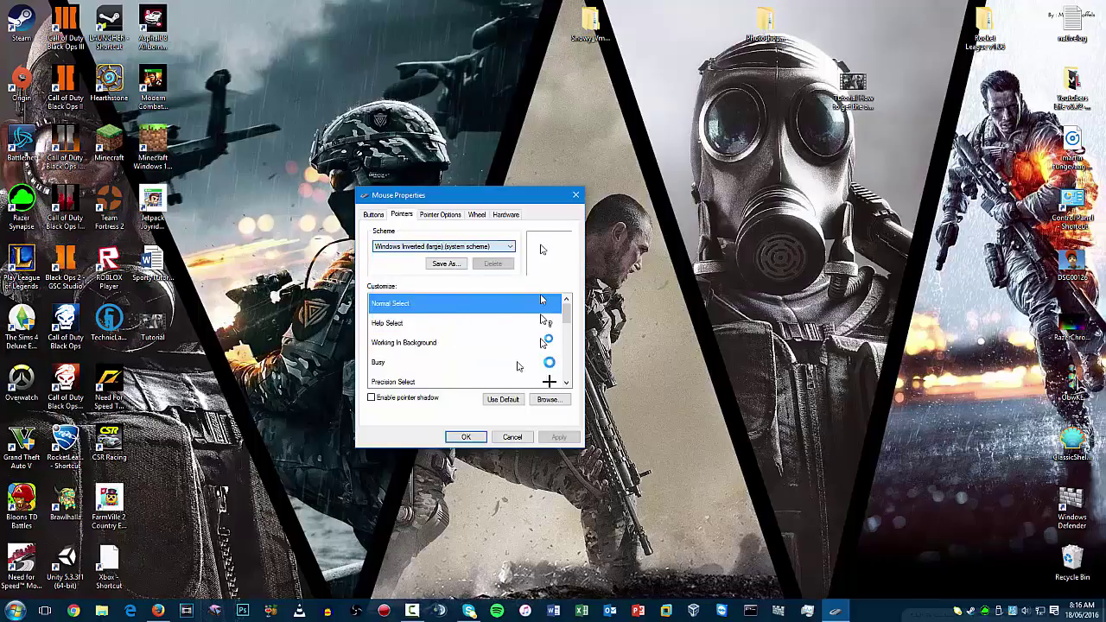
key("alt+a")
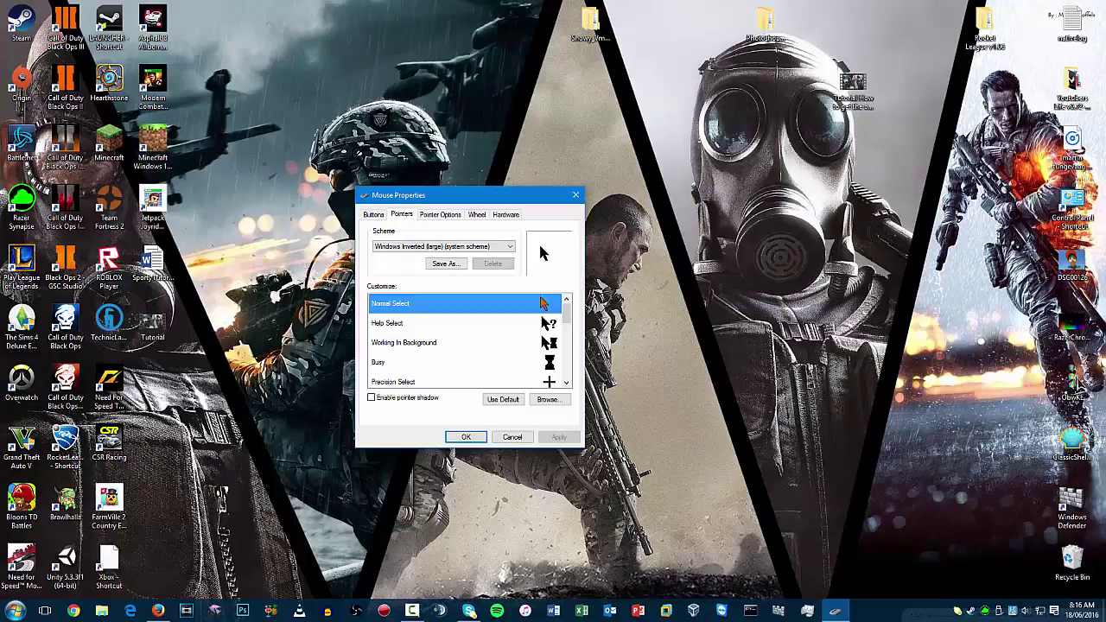
Apply the Windows Inverted scheme, then the Windows Standard (large) scheme
left_click(420, 248)
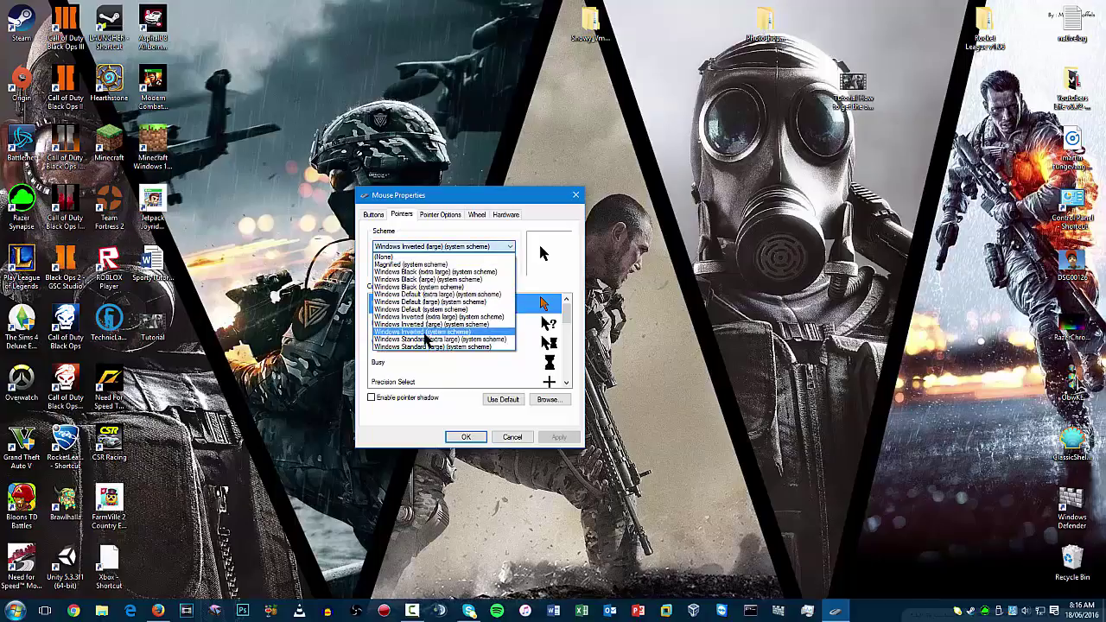
left_click(443, 277)
left_click(552, 436)
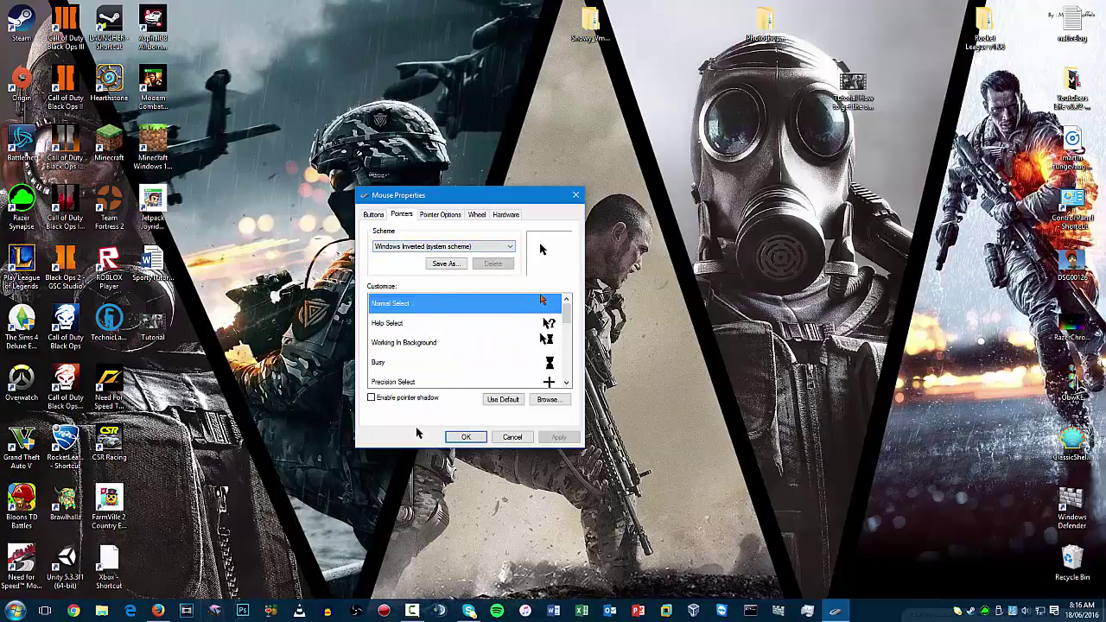
left_click(423, 250)
left_click(441, 343)
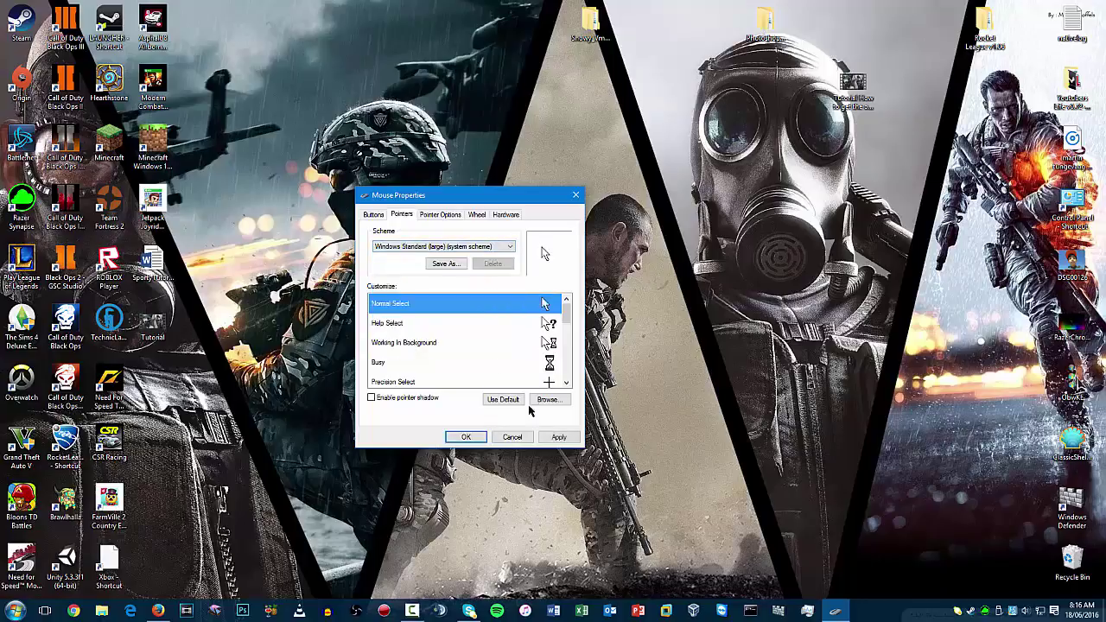
left_click(559, 436)
Switch between Windows Inverted and Windows Standard (large), ending on Windows Default (system scheme)
left_click(445, 247)
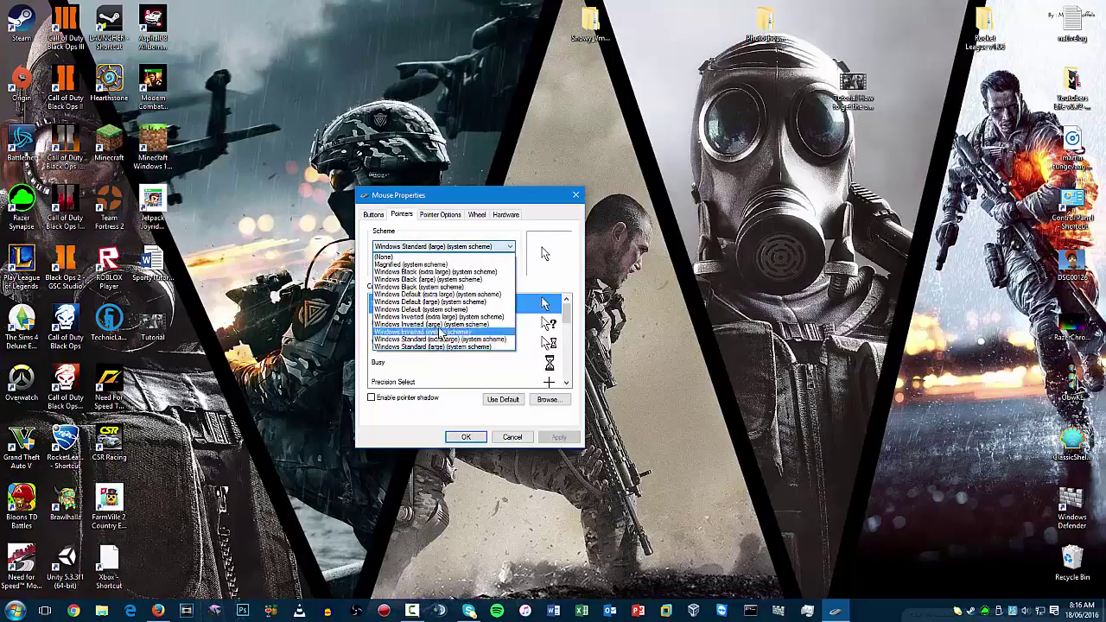
left_click(440, 332)
left_click(451, 249)
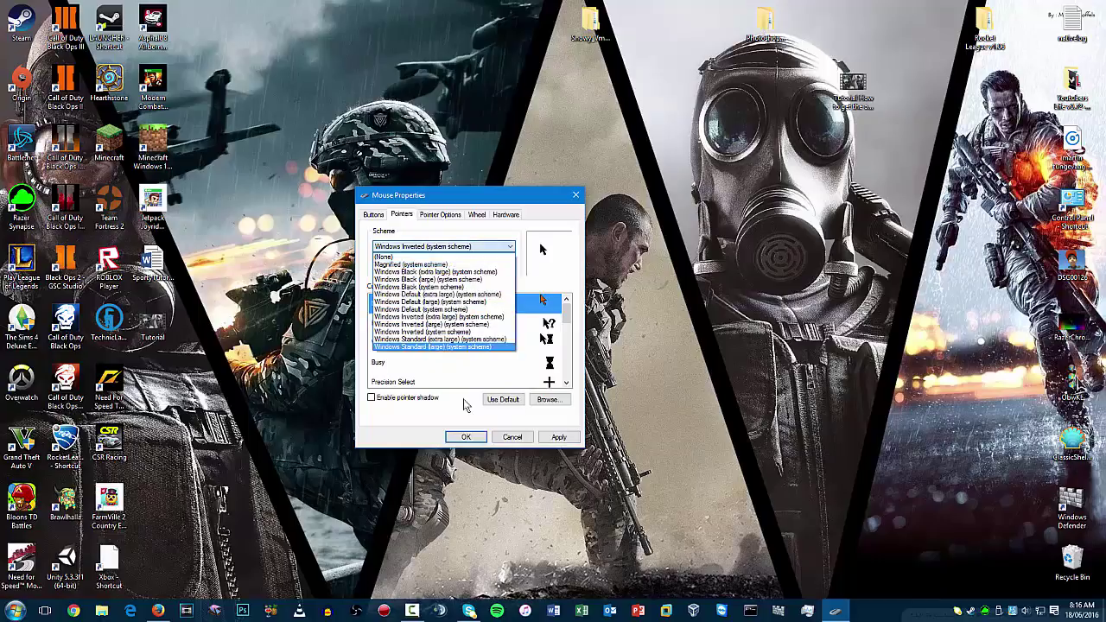
left_click(440, 347)
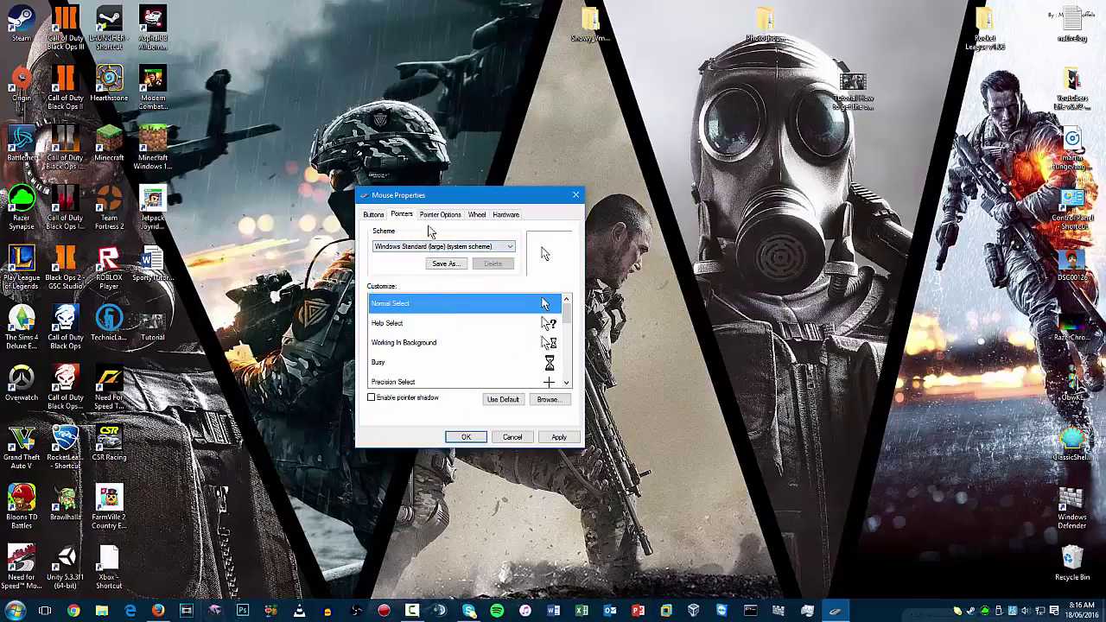
left_click(432, 248)
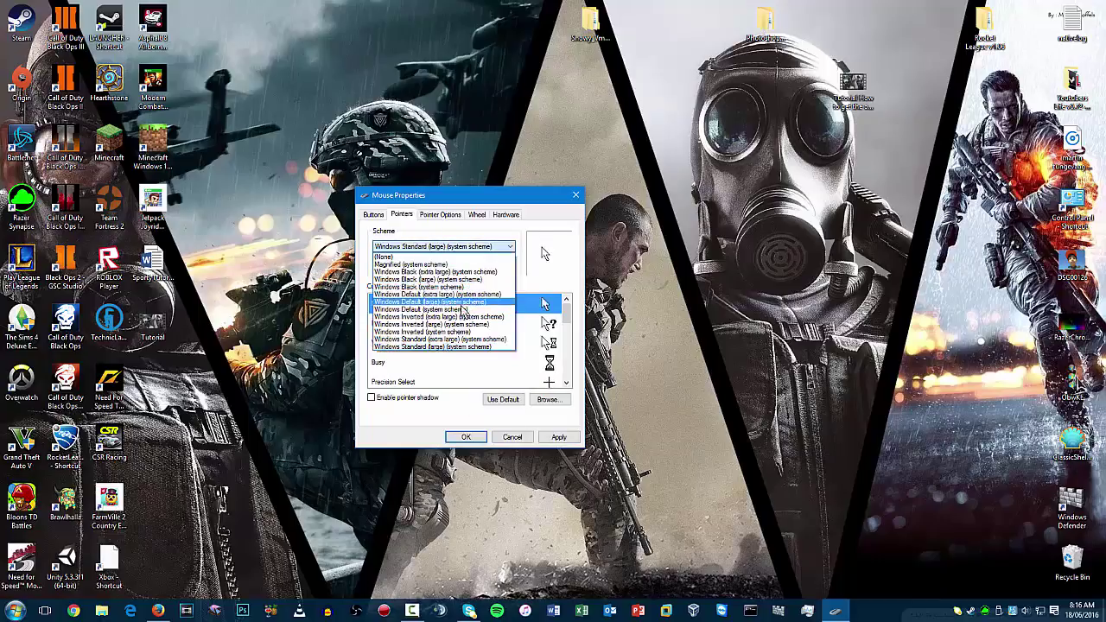
left_click(465, 310)
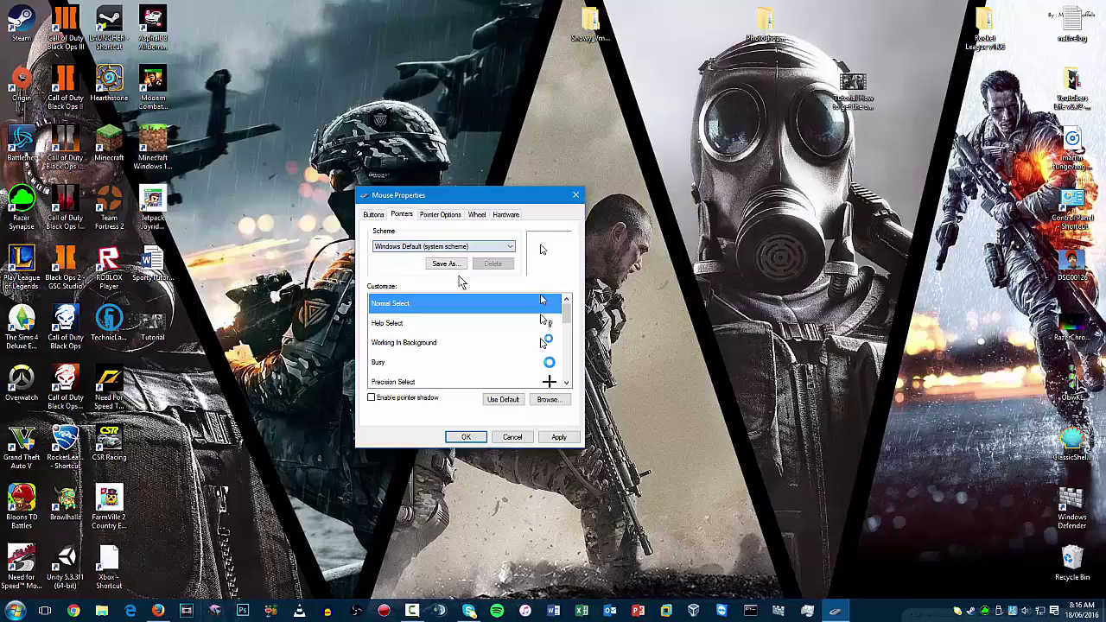
Apply Windows Default (system scheme), then reopen and dismiss the scheme list unchanged
left_click(557, 438)
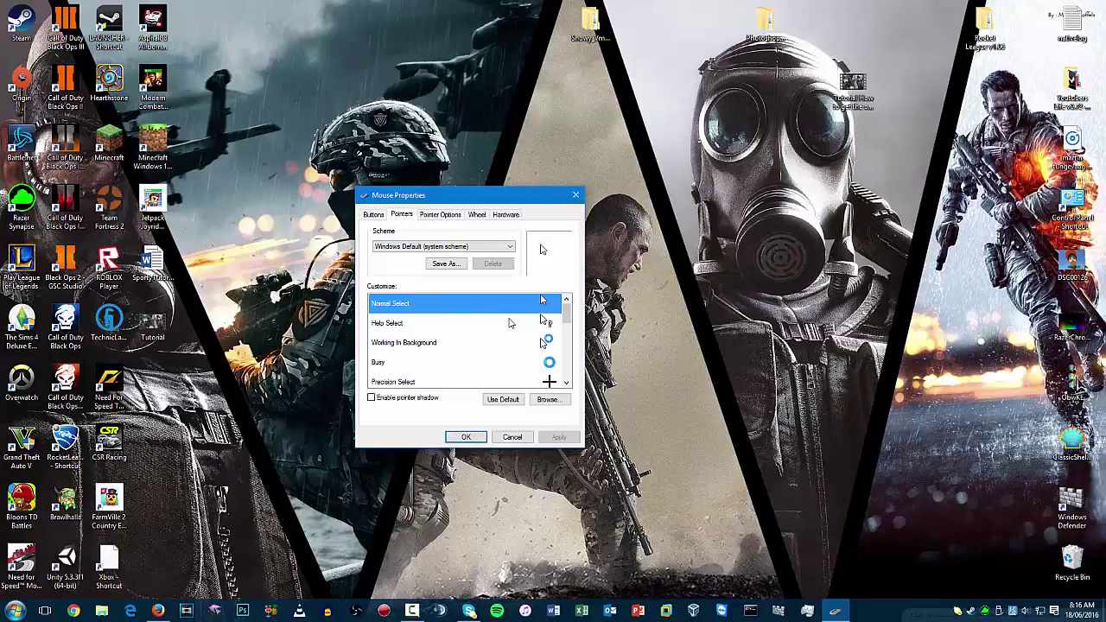
left_click(453, 248)
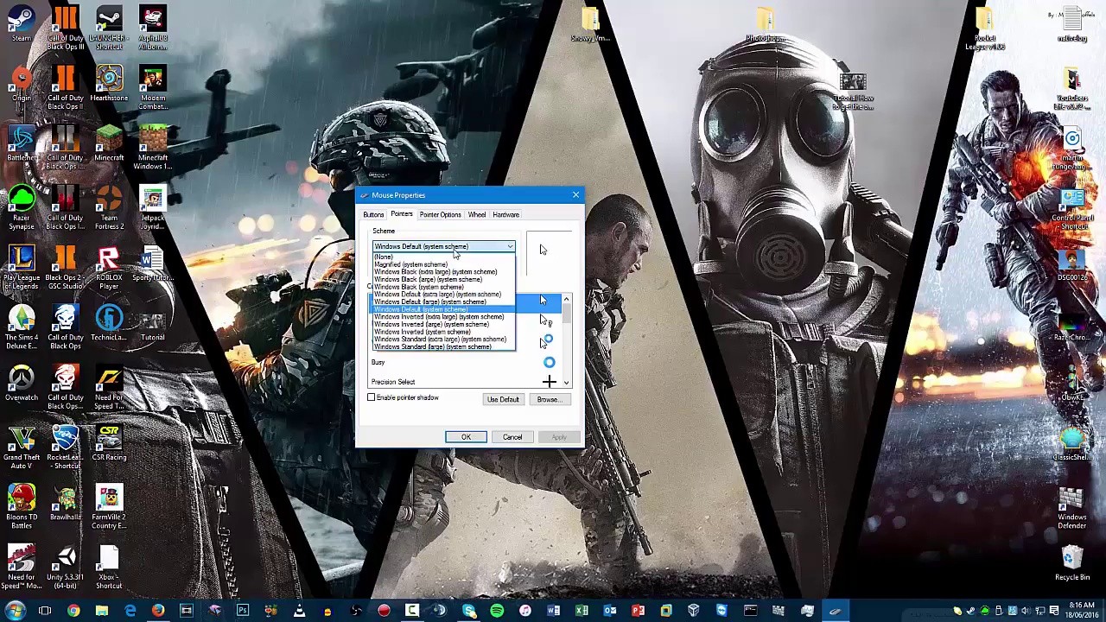
left_click(472, 234)
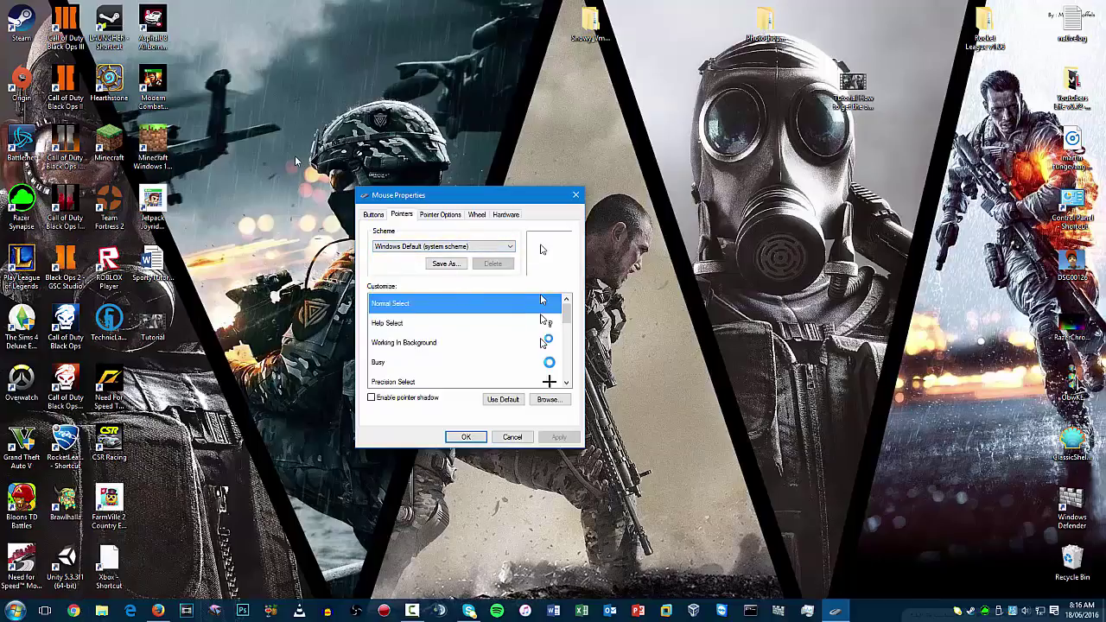
Browse the Cursors folder for Normal Select, cancel, and close Mouse Properties keeping Windows Default
left_click(548, 400)
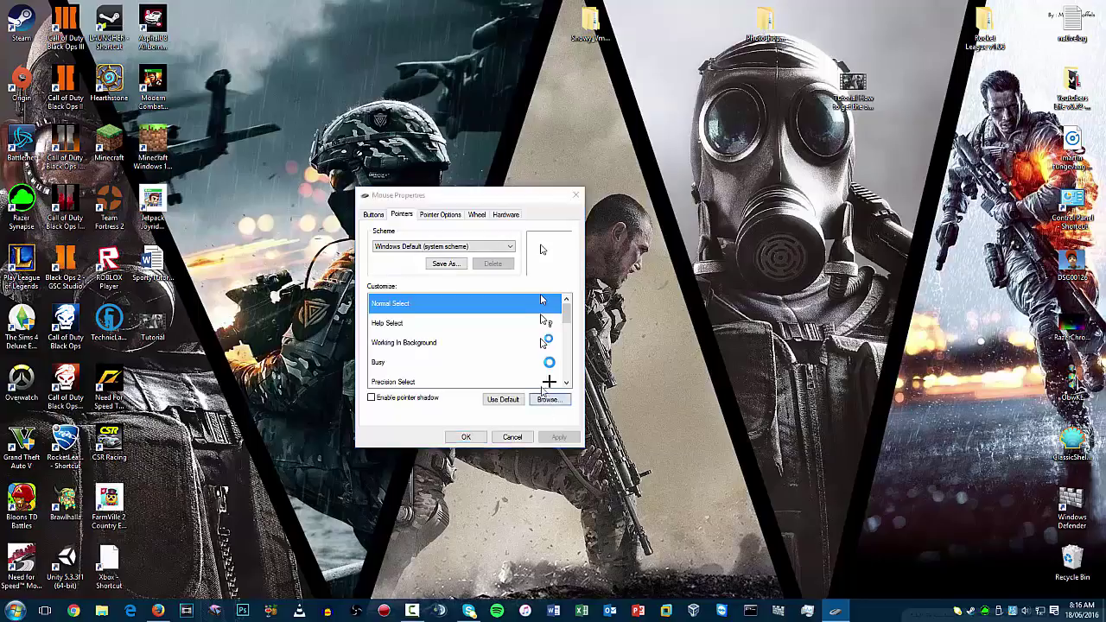
scroll(488, 375, "down", 4)
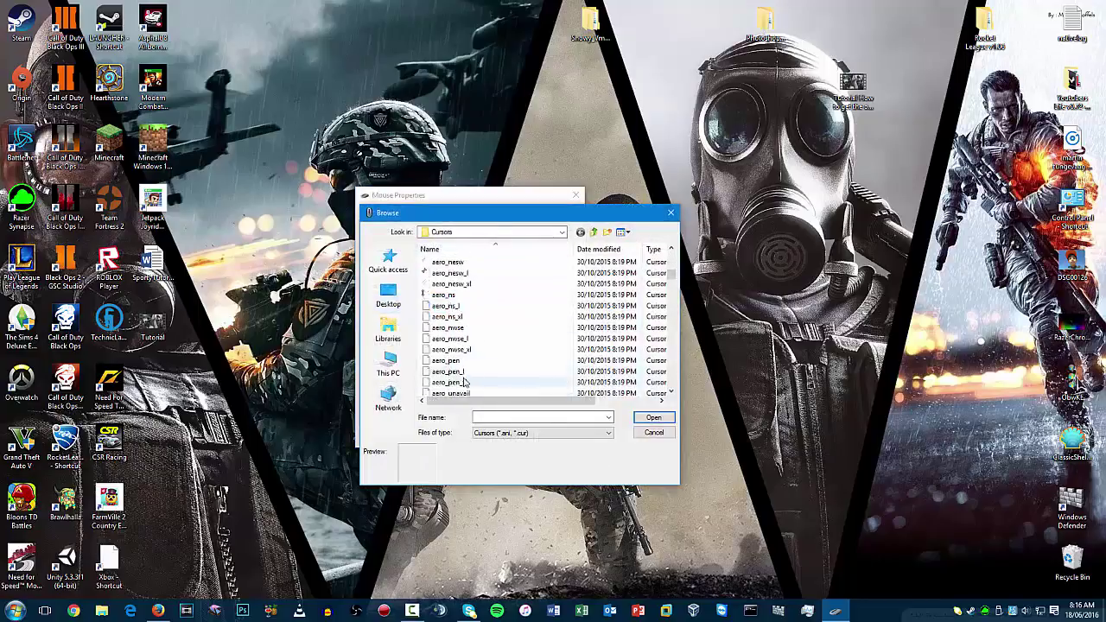
scroll(486, 378, "down", 4)
scroll(493, 355, "down", 4)
scroll(498, 296, "down", 3)
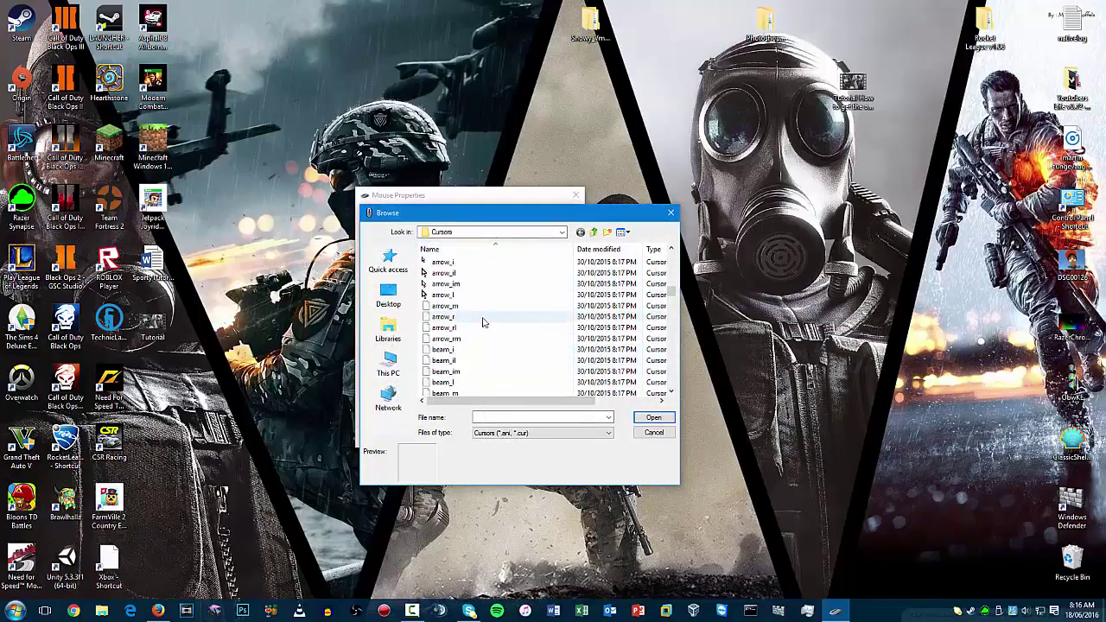
scroll(484, 316, "down", 3)
scroll(476, 338, "down", 3)
scroll(475, 345, "down", 2)
scroll(474, 345, "down", 2)
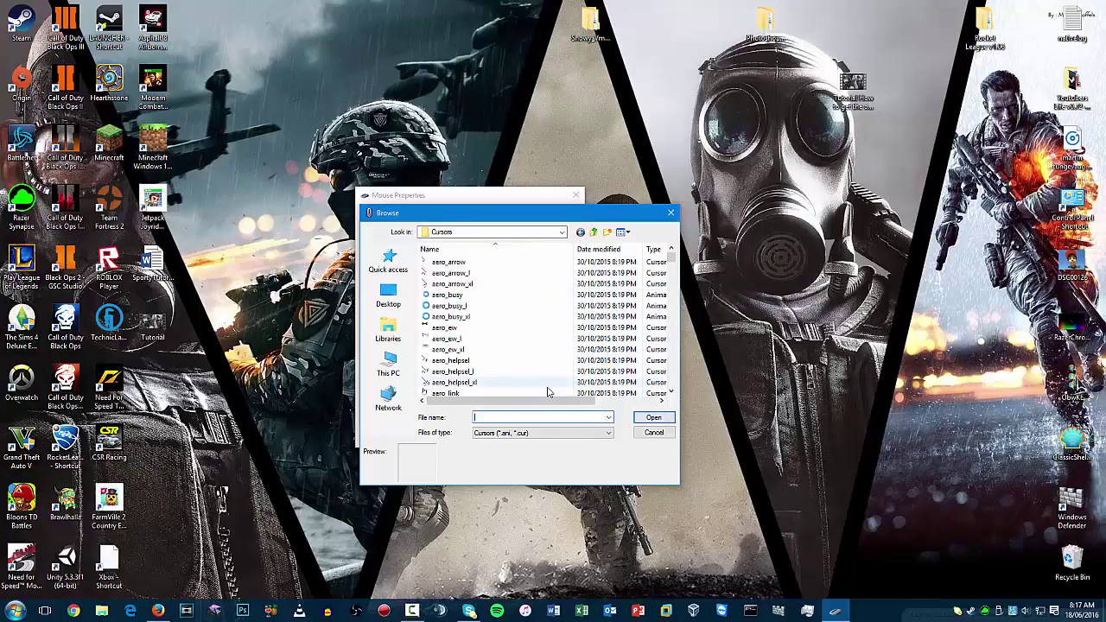
left_click(644, 429)
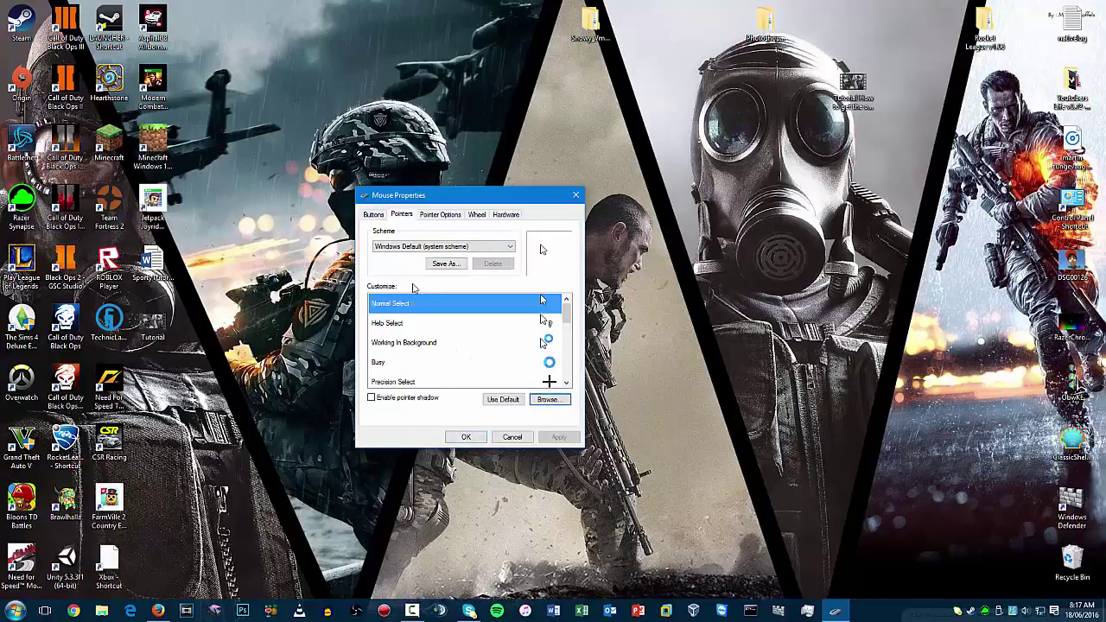
left_click(468, 437)
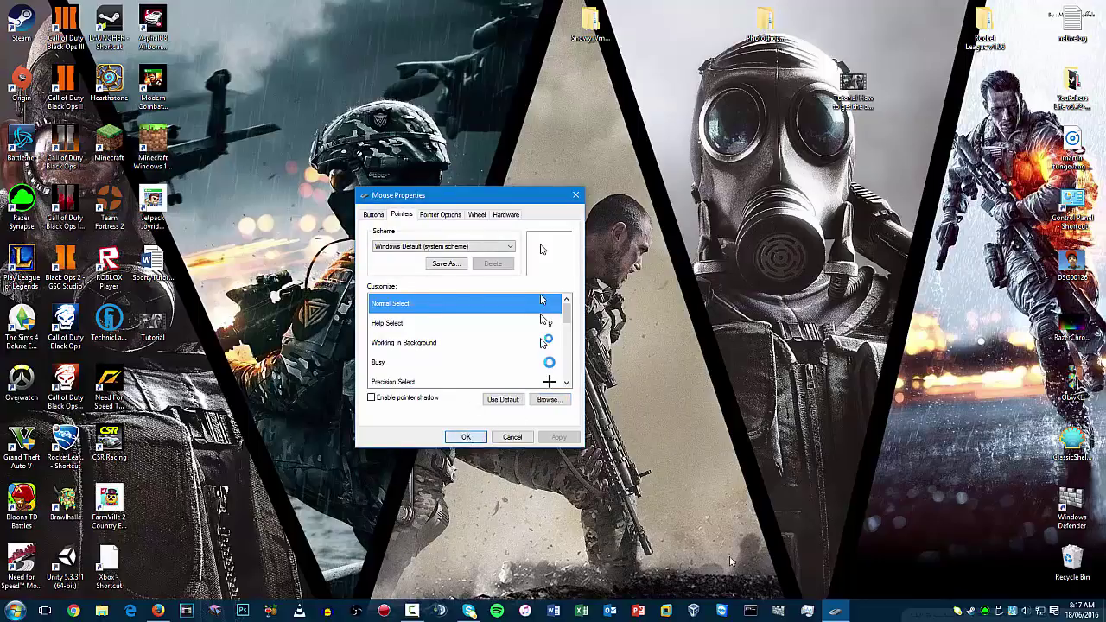